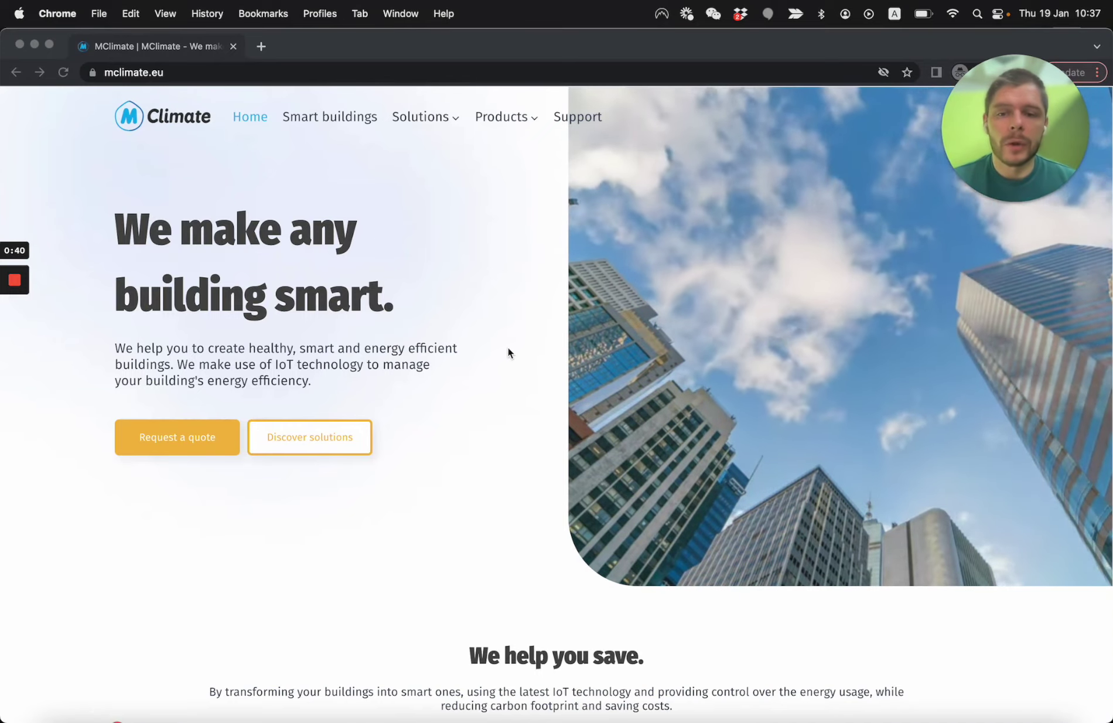
- Open the LoRaWAN Technical Resources page from the MClimate website footer
{"action": "scroll", "coordinate": [506, 349], "scroll_direction": "down", "scroll_amount": 10}
{"action": "scroll", "coordinate": [506, 346], "scroll_direction": "down", "scroll_amount": 15}
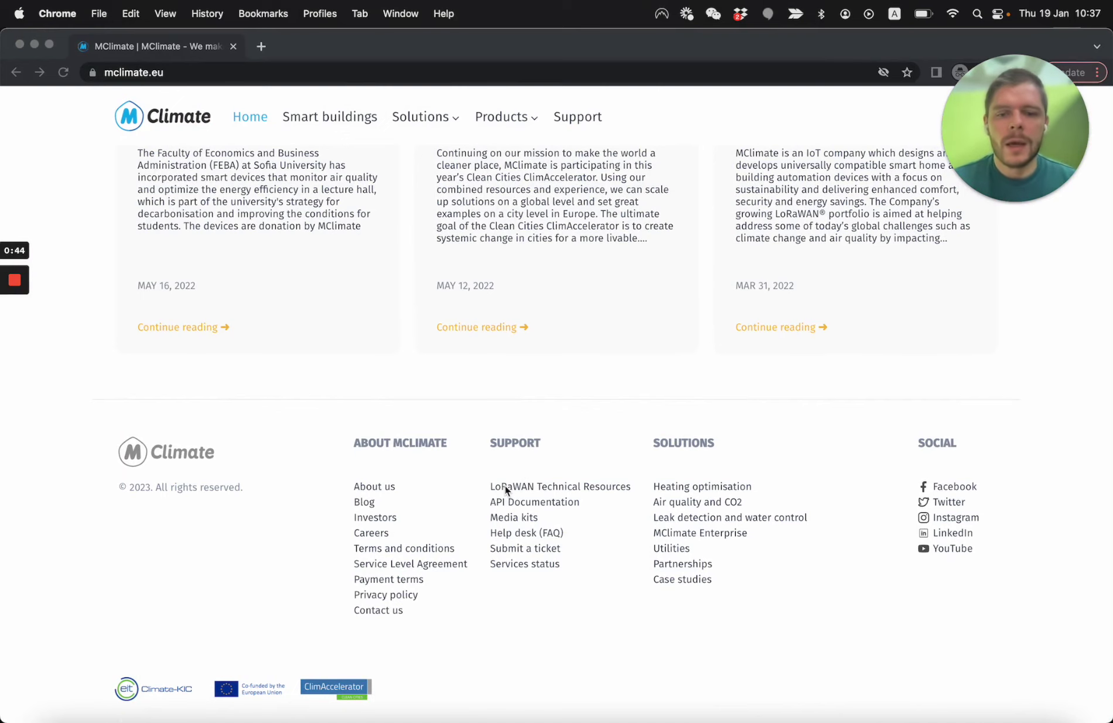
{"action": "left_click", "coordinate": [474, 485]}
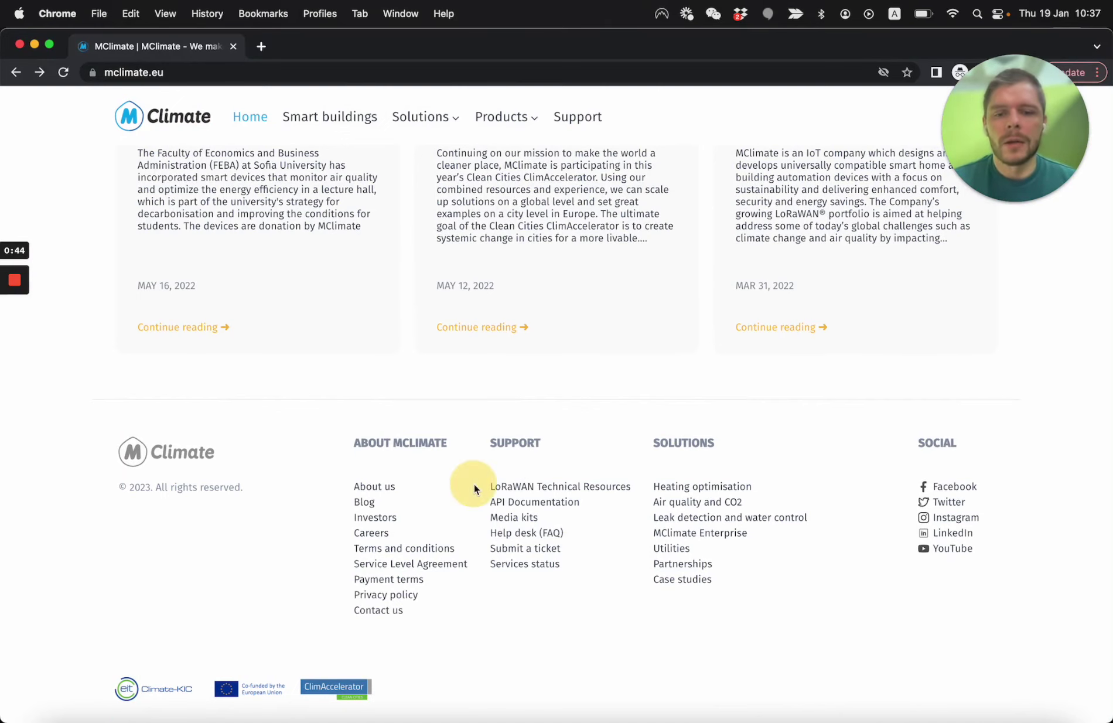
{"action": "left_click", "coordinate": [521, 487]}
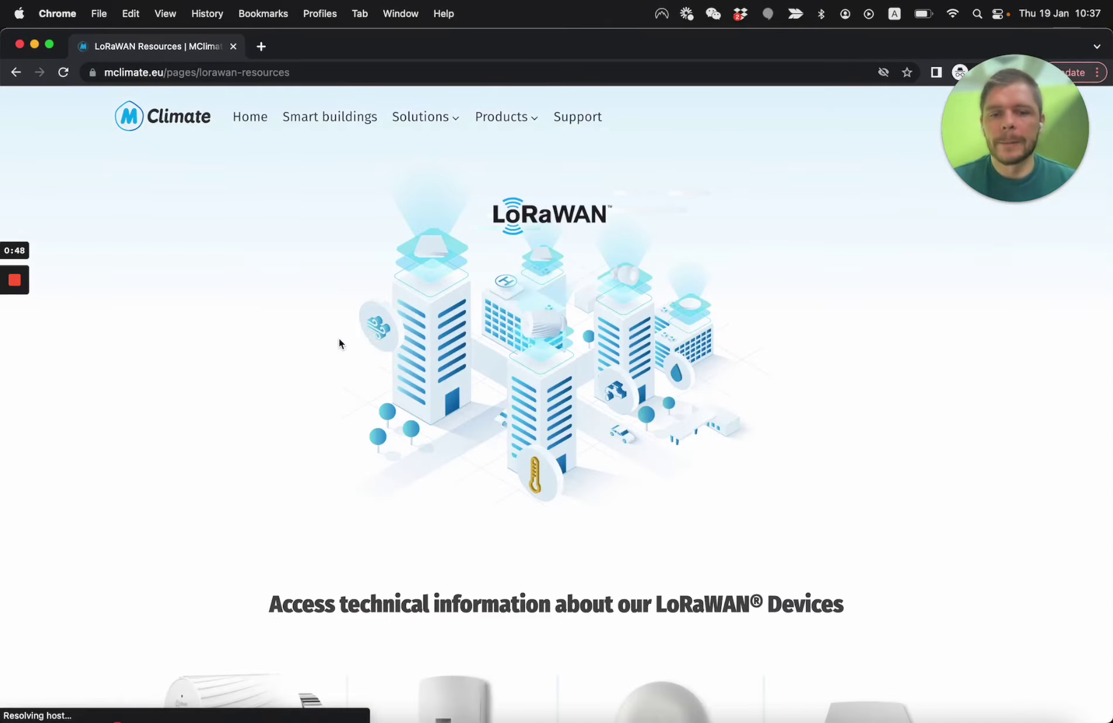
- Preview the MClimate Vicki LoRaWAN documentation, then return to the LoRaWAN Resources page
{"action": "scroll", "coordinate": [189, 368], "scroll_direction": "down", "scroll_amount": 3}
{"action": "scroll", "coordinate": [188, 368], "scroll_direction": "down", "scroll_amount": 2}
{"action": "scroll", "coordinate": [188, 369], "scroll_direction": "down", "scroll_amount": 2}
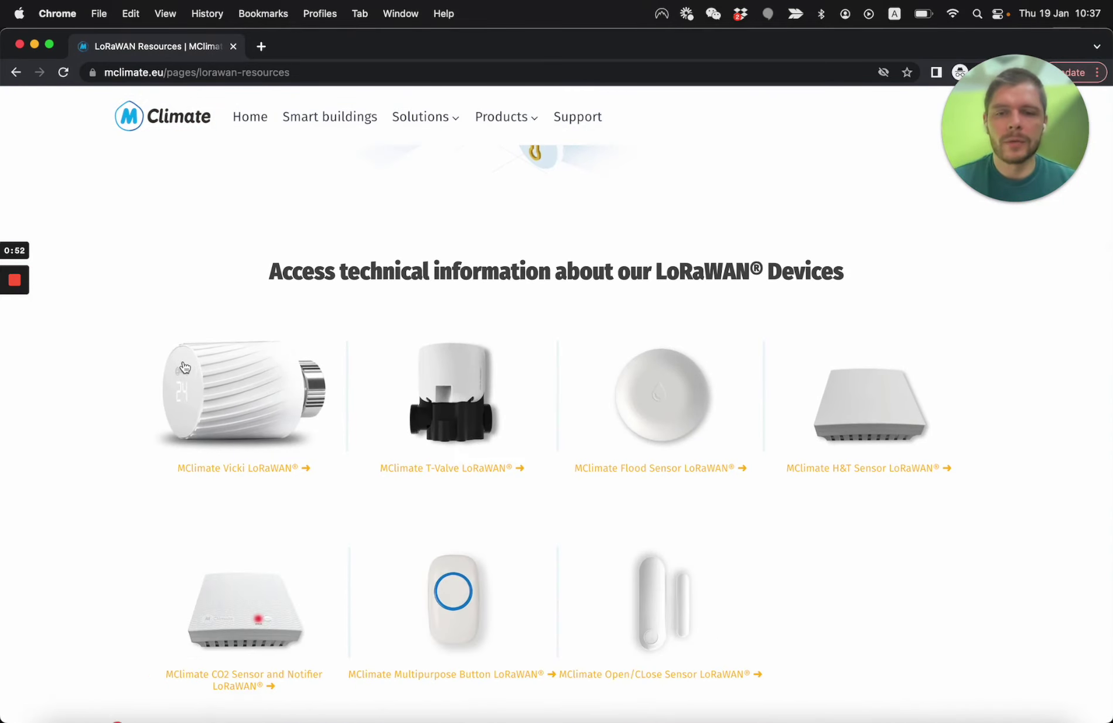
{"action": "left_click", "coordinate": [219, 376]}
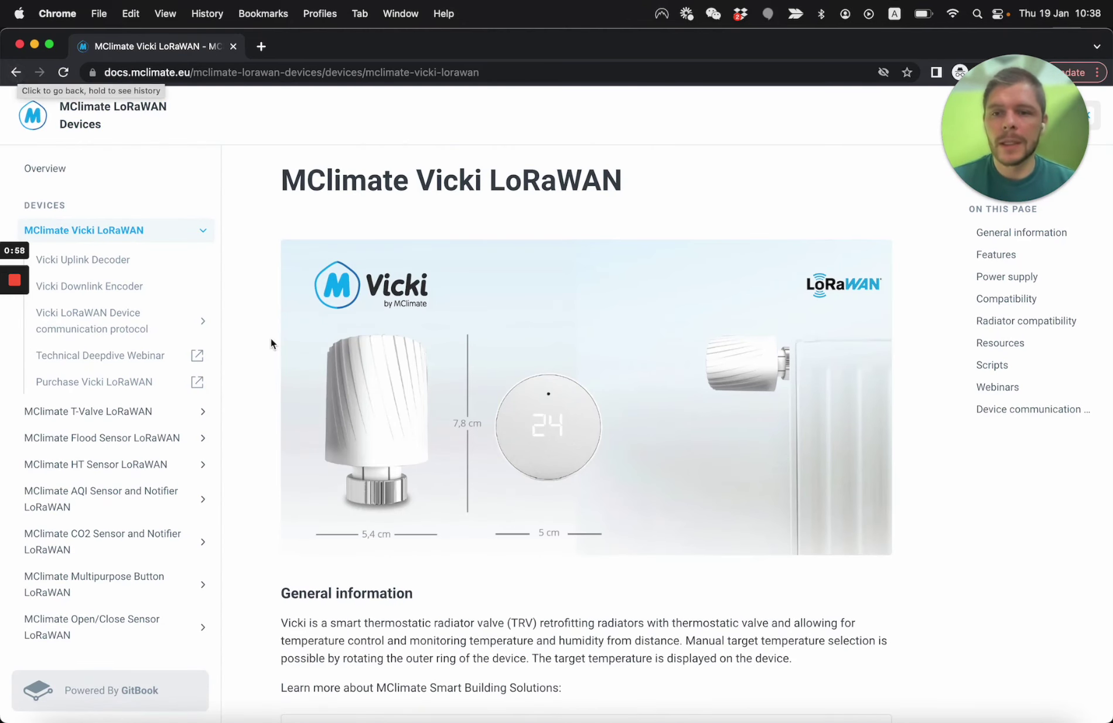
{"action": "left_click", "coordinate": [16, 73]}
- Scroll through the Integrations with network providers grid, highlighting its introduction text
{"action": "scroll", "coordinate": [167, 396], "scroll_direction": "down", "scroll_amount": 4}
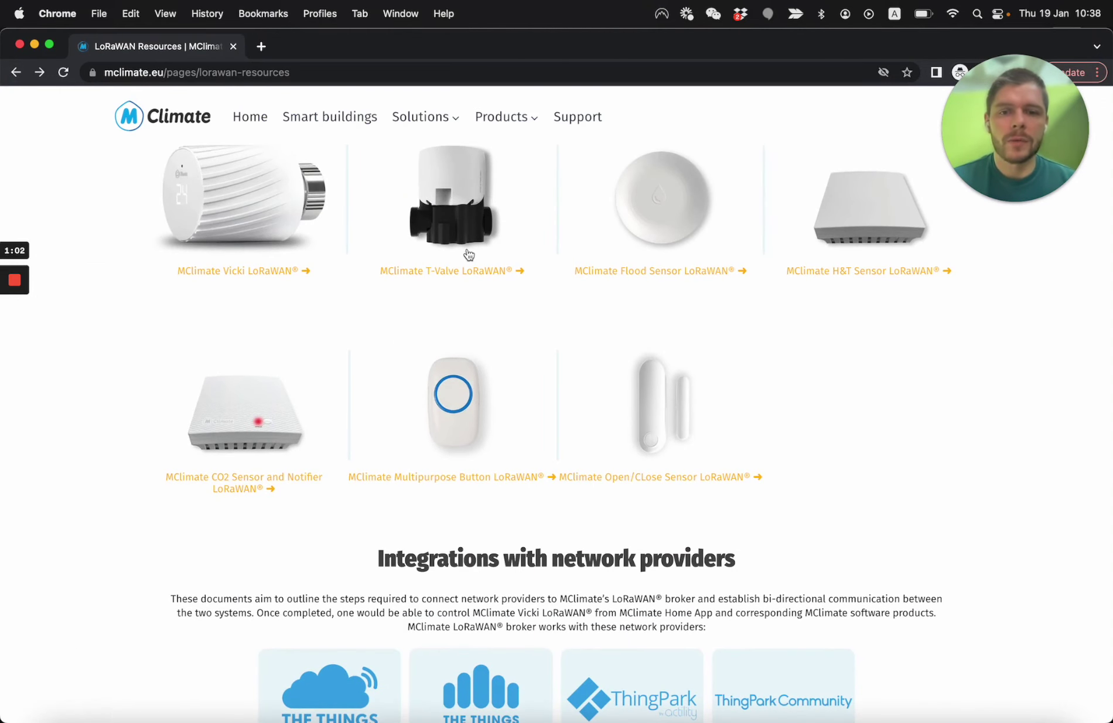
{"action": "scroll", "coordinate": [117, 512], "scroll_direction": "down", "scroll_amount": 4}
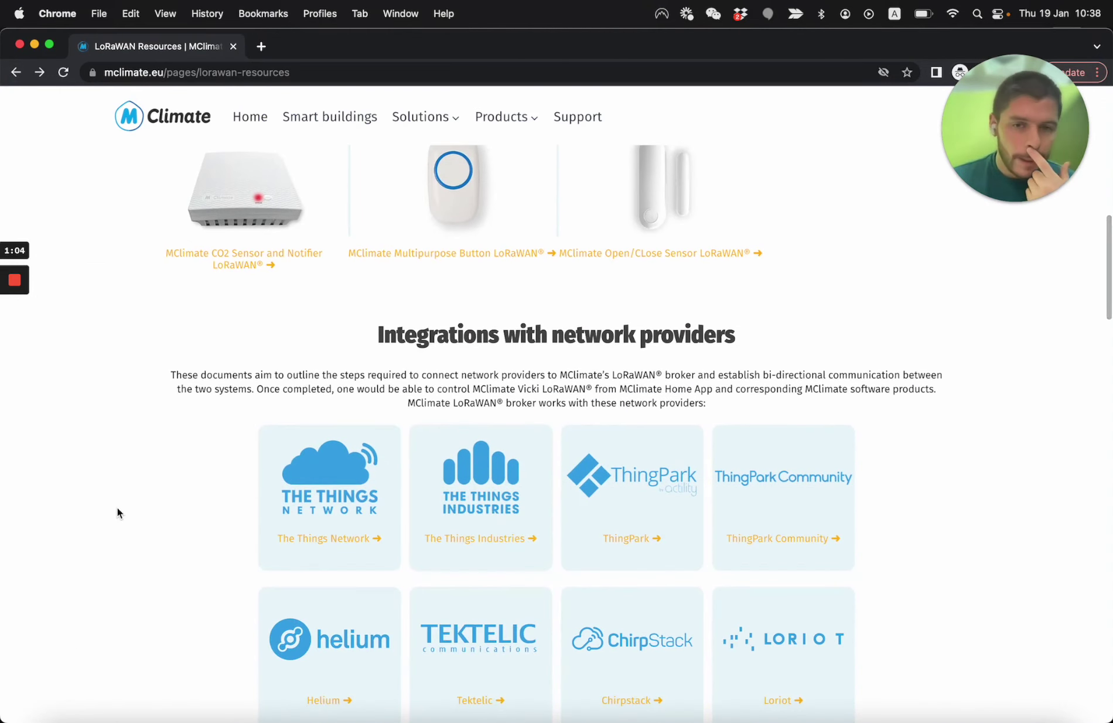
{"action": "left_click_drag", "start_coordinate": [378, 335], "coordinate": [660, 370]}
{"action": "left_click", "coordinate": [661, 370]}
{"action": "scroll", "coordinate": [182, 504], "scroll_direction": "down", "scroll_amount": 4}
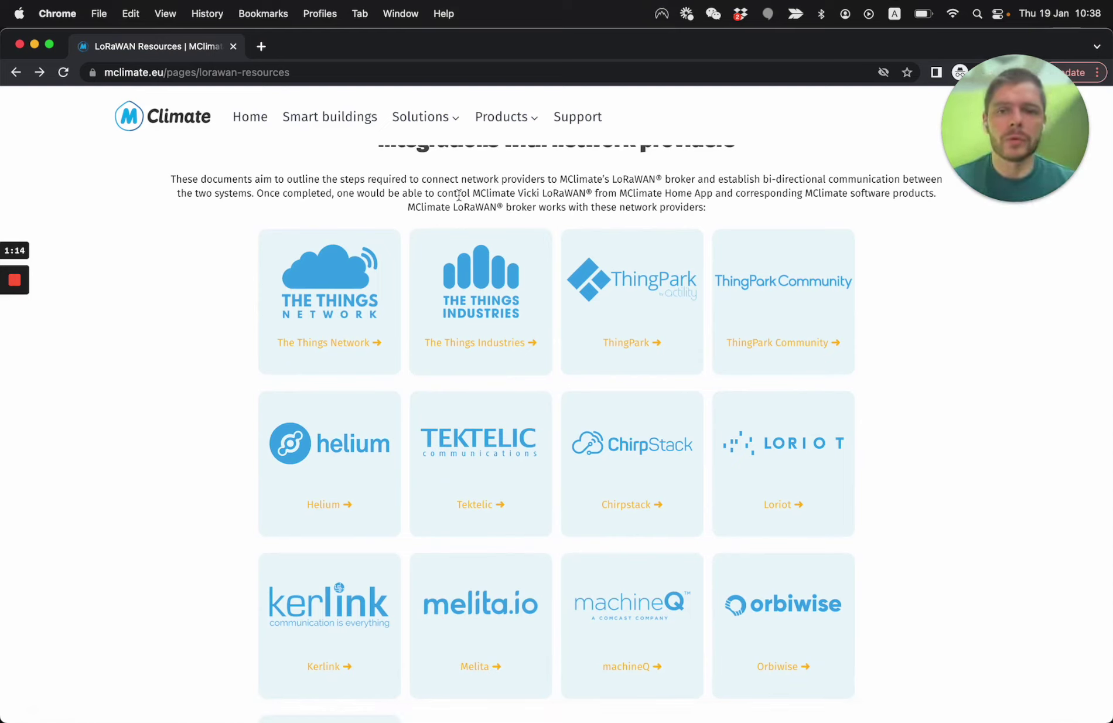
- Open and close the Solutions menu, then scroll to the Battery Lifetime Calculator
{"action": "left_click", "coordinate": [404, 116]}
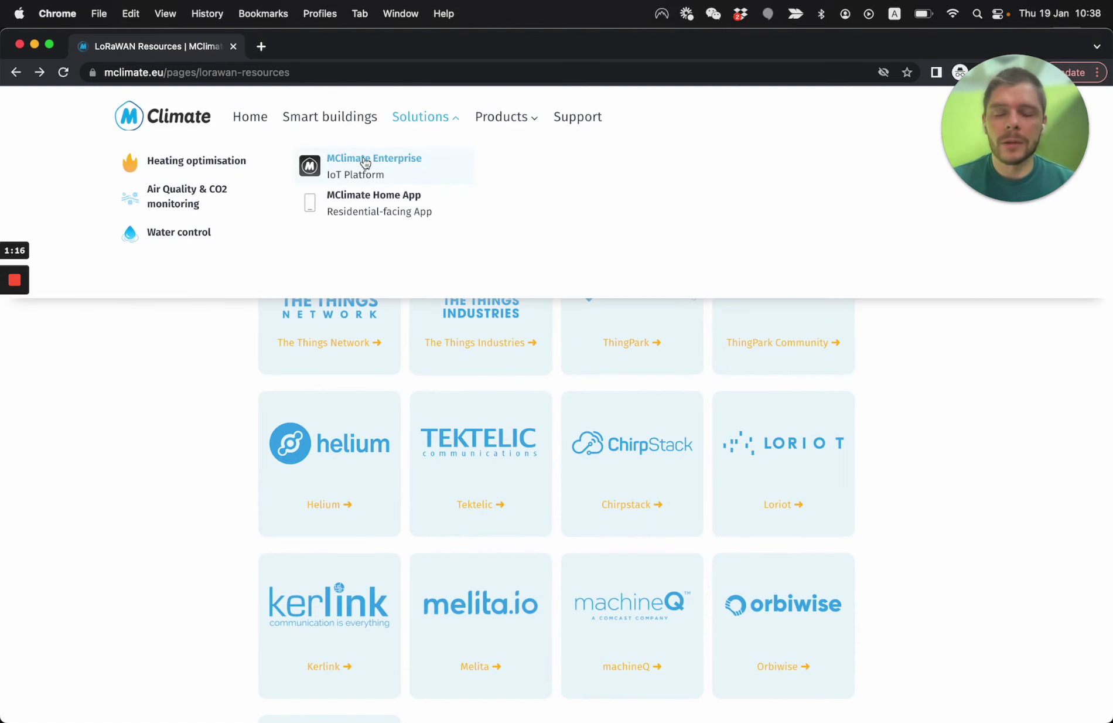
{"action": "left_click", "coordinate": [209, 391]}
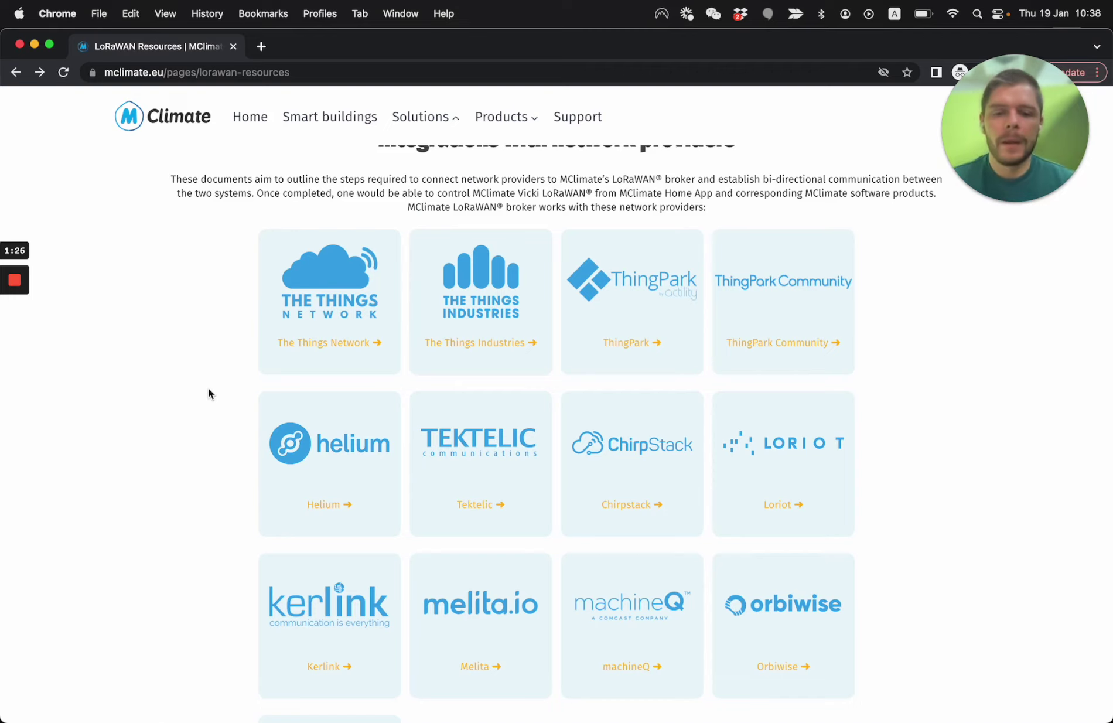
{"action": "scroll", "coordinate": [209, 392], "scroll_direction": "down", "scroll_amount": 10}
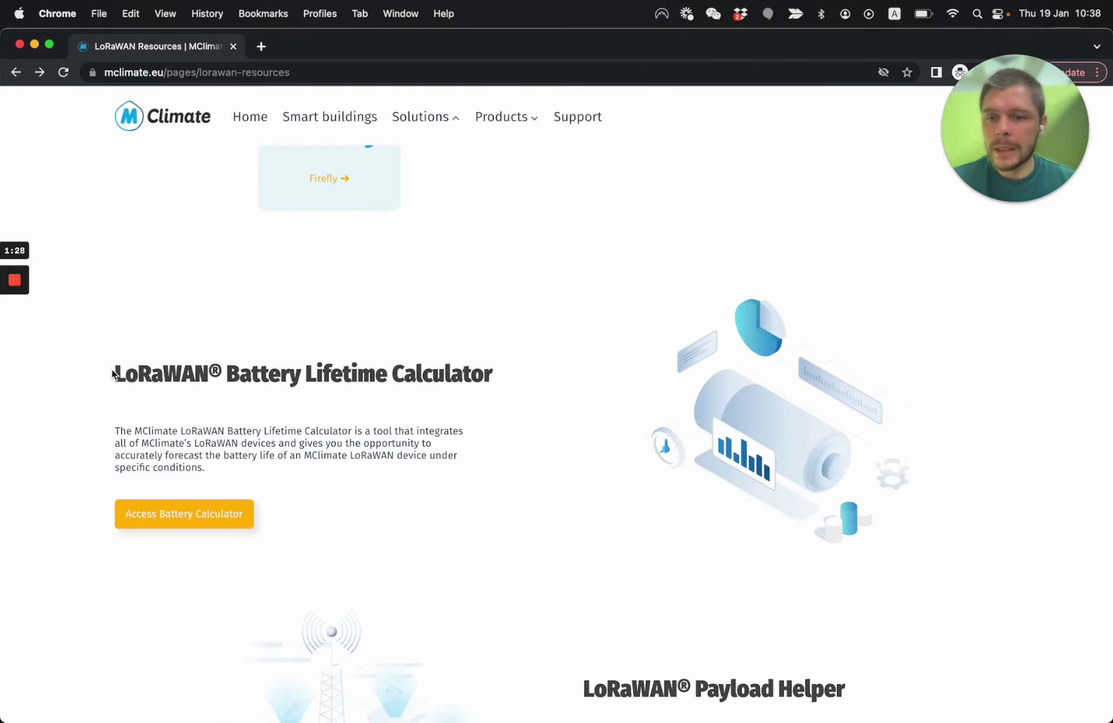
- Highlight the Battery Lifetime Calculator description and heading while reviewing that section
{"action": "left_click_drag", "start_coordinate": [114, 375], "coordinate": [293, 447]}
{"action": "left_click", "coordinate": [297, 449]}
{"action": "scroll", "coordinate": [297, 449], "scroll_direction": "down", "scroll_amount": 10}
{"action": "scroll", "coordinate": [297, 449], "scroll_direction": "up", "scroll_amount": 8}
{"action": "scroll", "coordinate": [296, 454], "scroll_direction": "up", "scroll_amount": 2}
{"action": "left_click_drag", "start_coordinate": [226, 279], "coordinate": [315, 326]}
{"action": "left_click", "coordinate": [317, 328]}
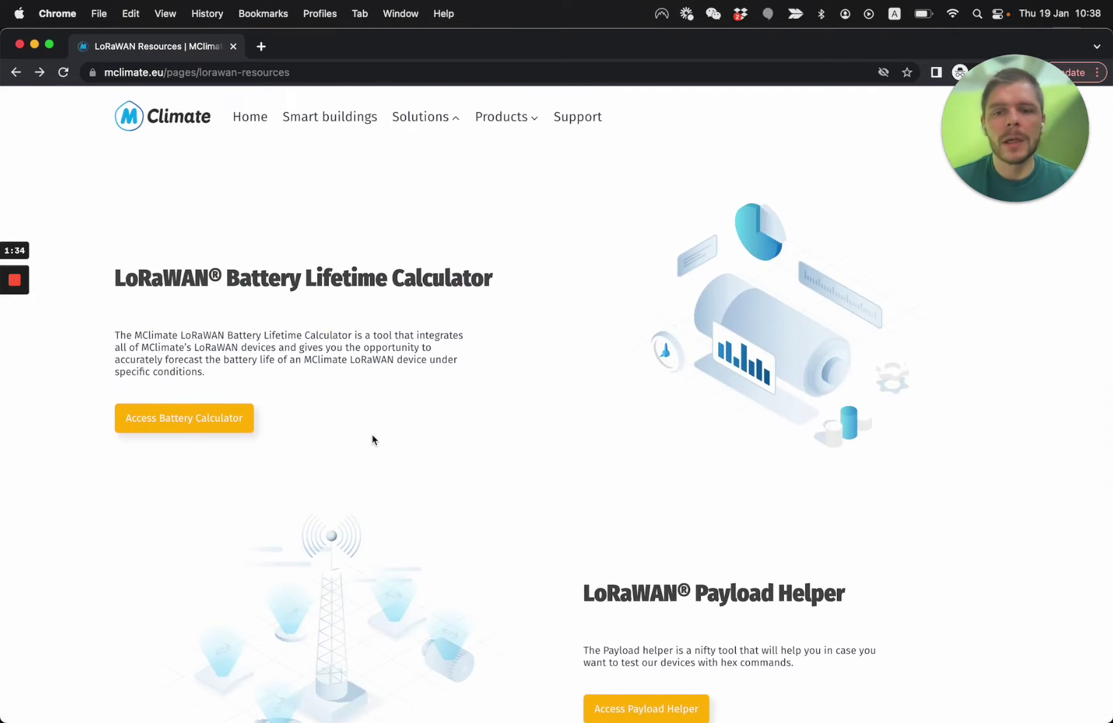
- Scroll down to the Payload Helper section and highlight its description
{"action": "scroll", "coordinate": [372, 439], "scroll_direction": "down", "scroll_amount": 1}
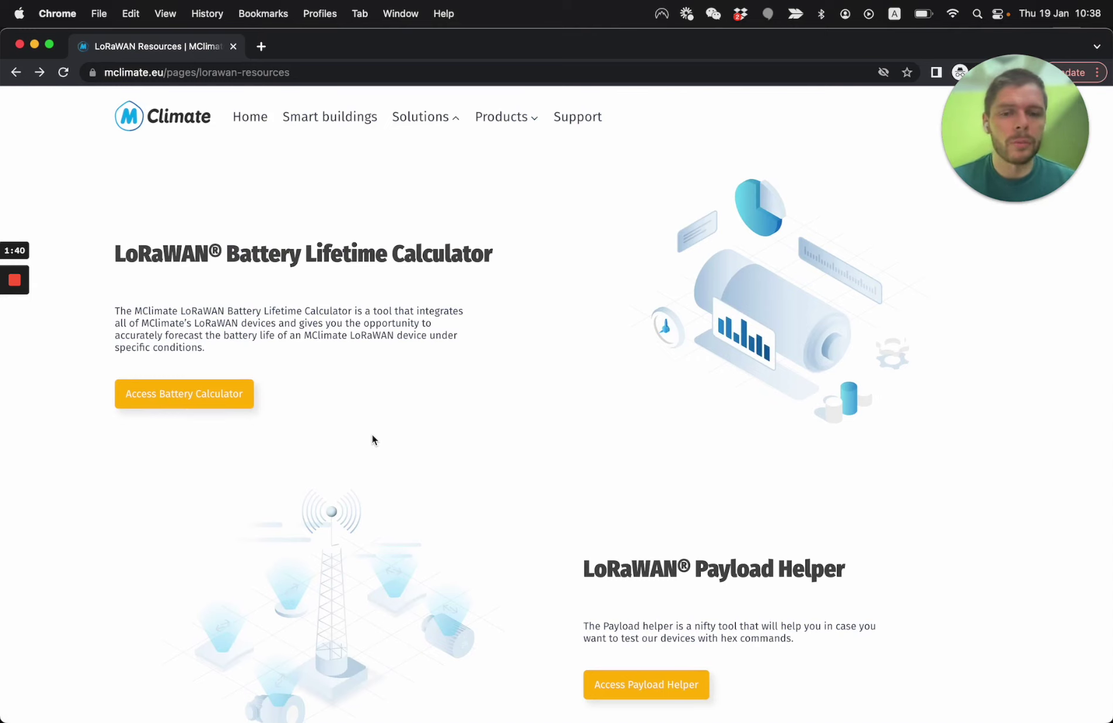
{"action": "scroll", "coordinate": [372, 434], "scroll_direction": "down", "scroll_amount": 5}
{"action": "left_click_drag", "start_coordinate": [581, 257], "coordinate": [781, 331]}
{"action": "left_click", "coordinate": [785, 330]}
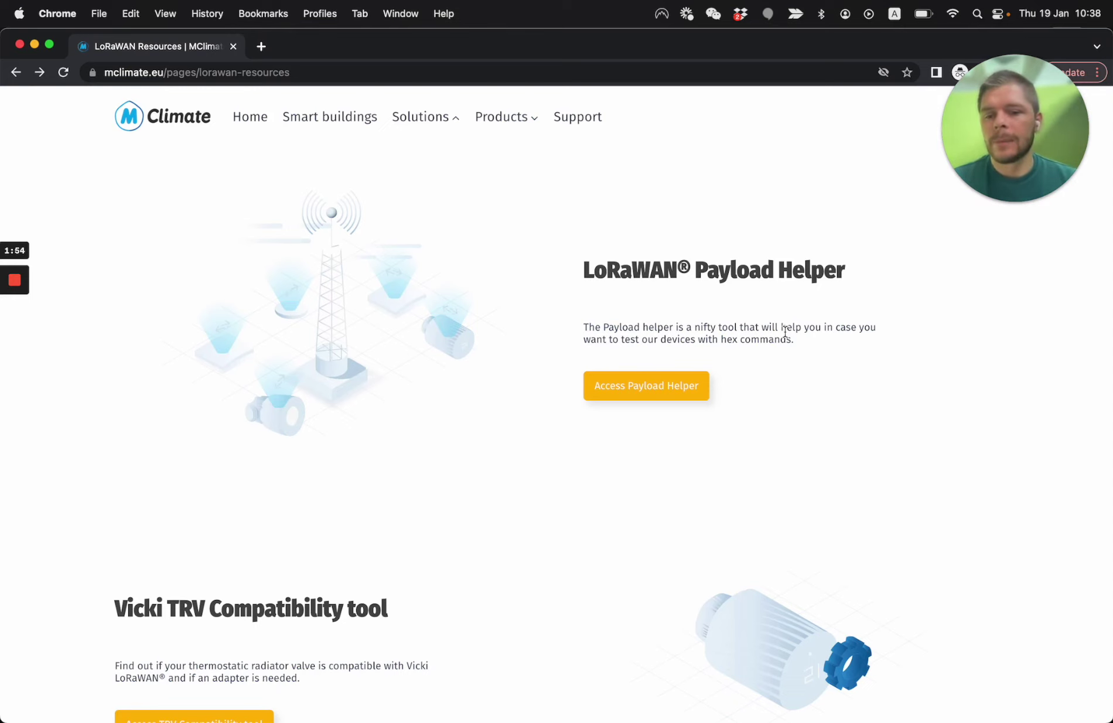
- Review the Vicki TRV Compatibility tool text, then scroll back up toward the device grid
{"action": "scroll", "coordinate": [785, 332], "scroll_direction": "down", "scroll_amount": 5}
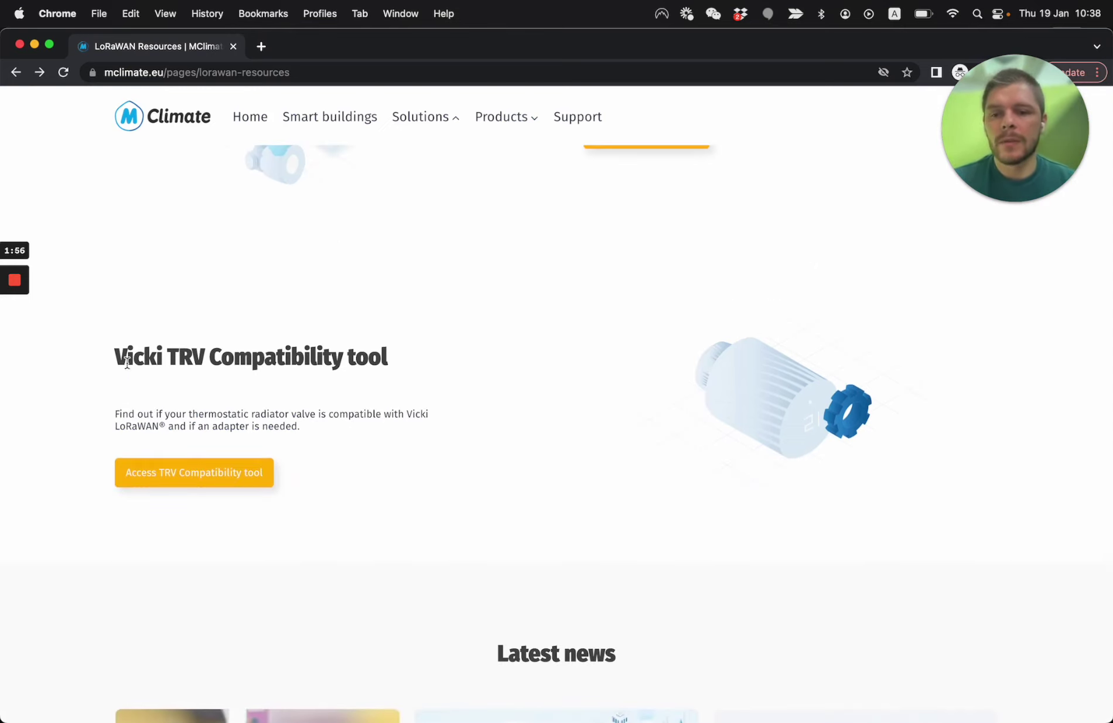
{"action": "left_click_drag", "start_coordinate": [127, 356], "coordinate": [362, 440]}
{"action": "left_click", "coordinate": [362, 443]}
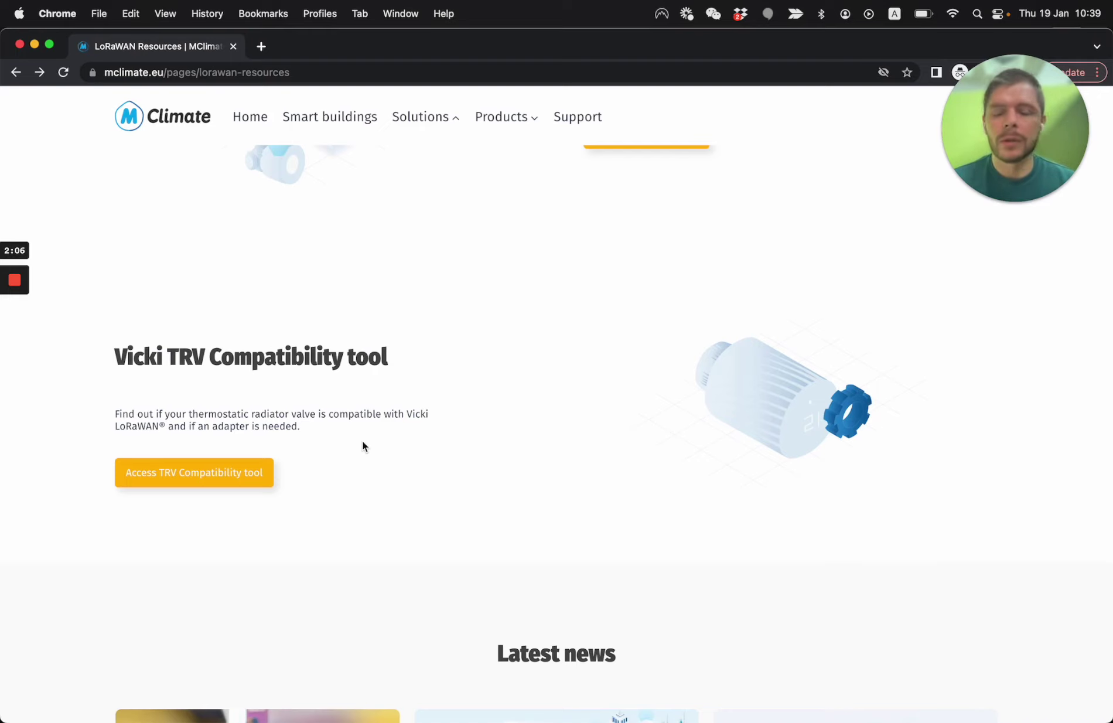
{"action": "scroll", "coordinate": [362, 446], "scroll_direction": "up", "scroll_amount": 15}
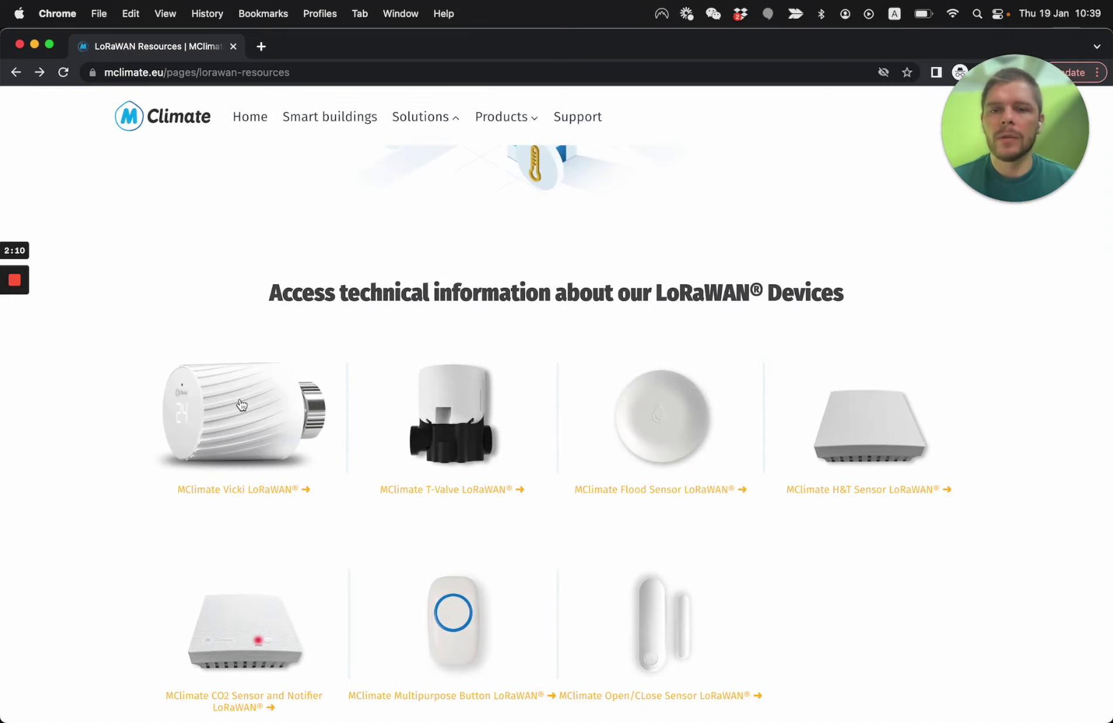
- Open the Vicki LoRaWAN docs, scroll its PDFs and scripts, and expand its sidebar sub-pages
{"action": "left_click", "coordinate": [169, 408]}
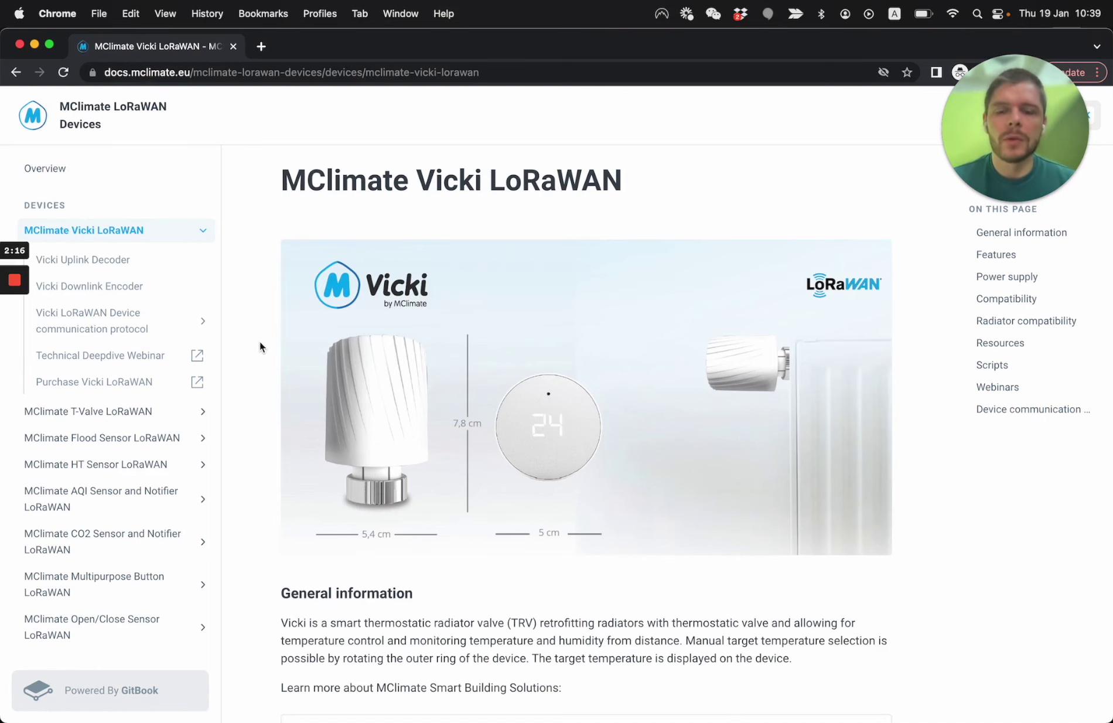
{"action": "scroll", "coordinate": [259, 345], "scroll_direction": "down", "scroll_amount": 5}
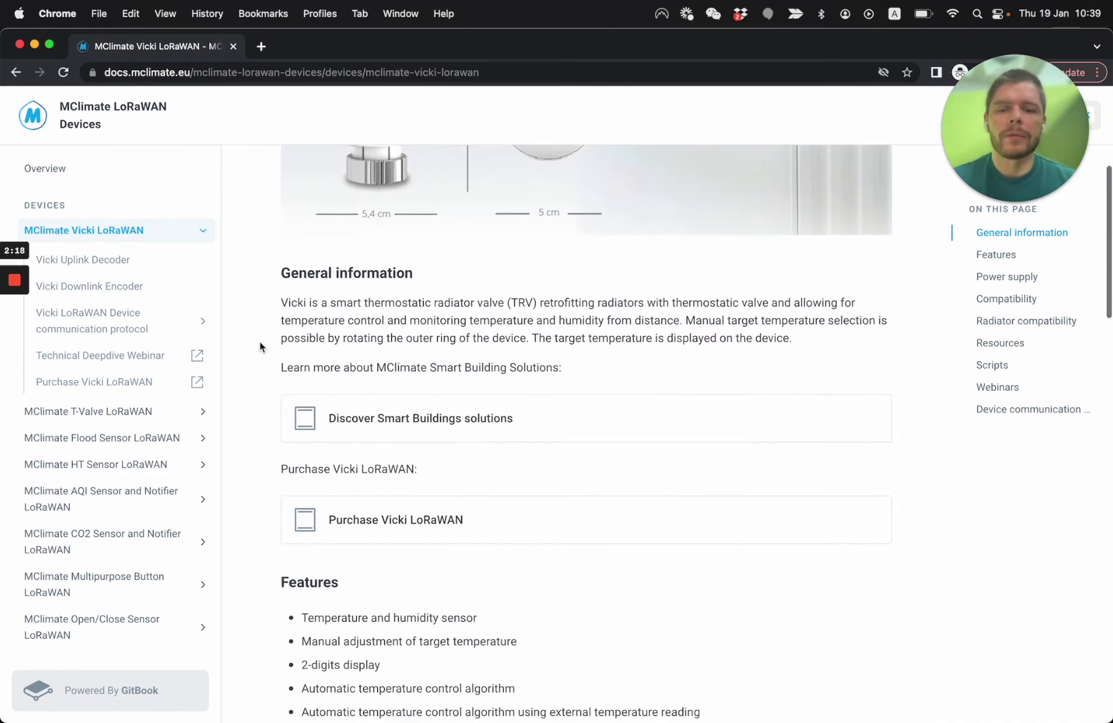
{"action": "scroll", "coordinate": [260, 343], "scroll_direction": "down", "scroll_amount": 7}
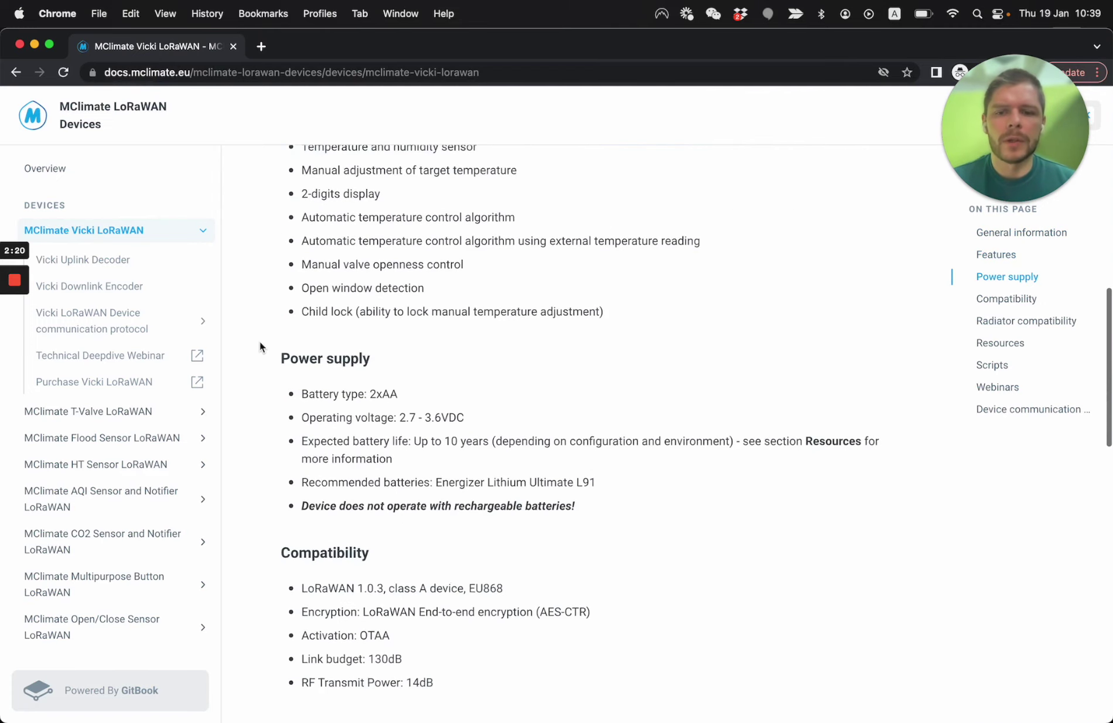
{"action": "scroll", "coordinate": [260, 345], "scroll_direction": "down", "scroll_amount": 7}
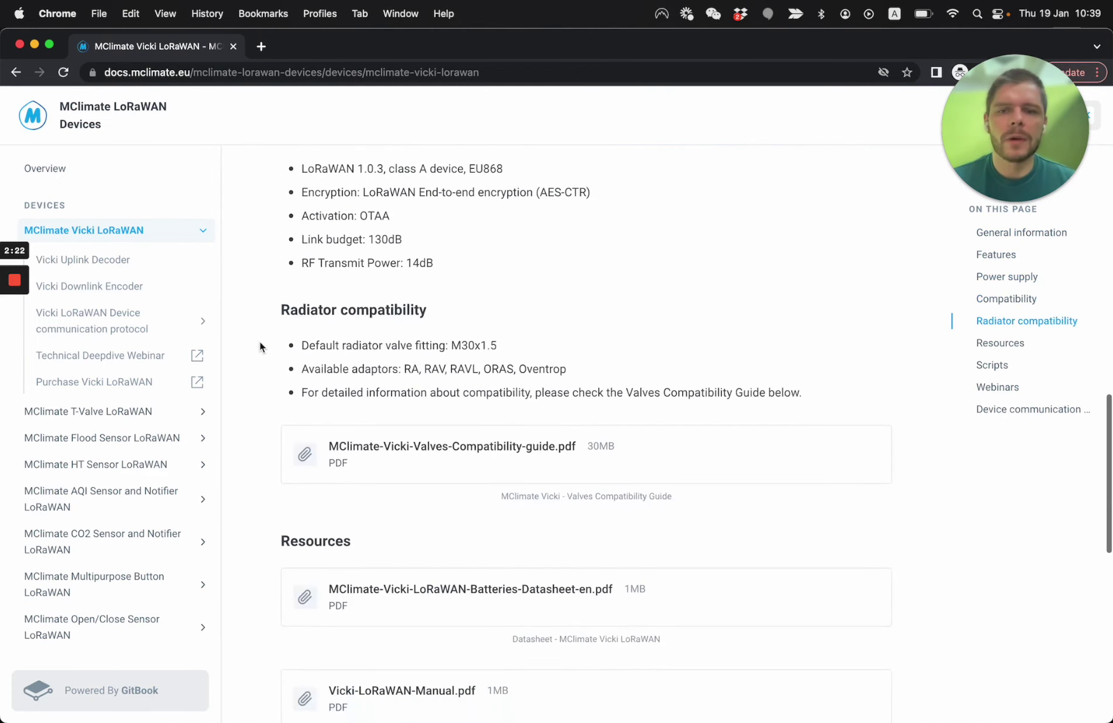
{"action": "scroll", "coordinate": [260, 344], "scroll_direction": "down", "scroll_amount": 1}
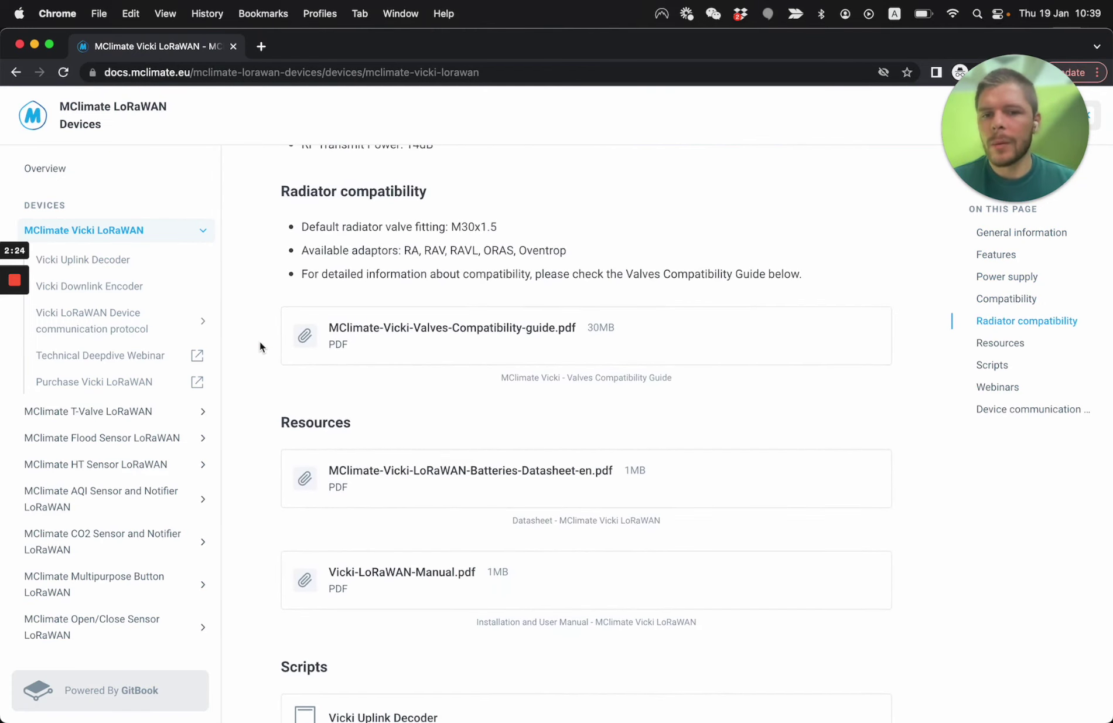
{"action": "scroll", "coordinate": [242, 369], "scroll_direction": "down", "scroll_amount": 1}
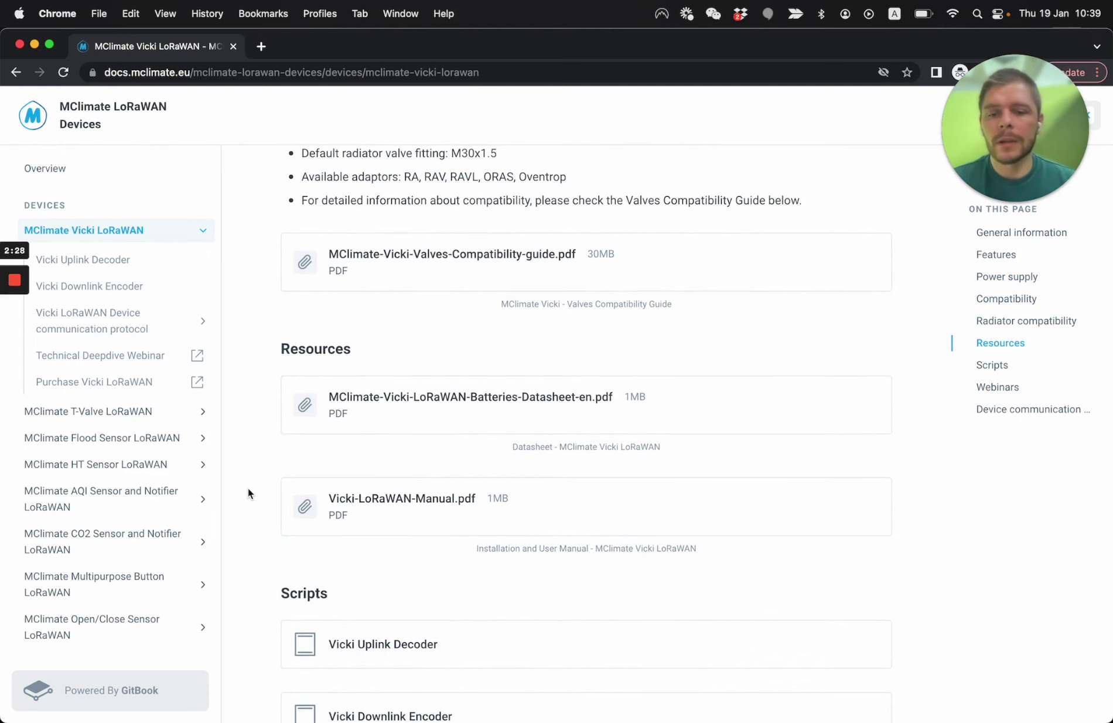
{"action": "scroll", "coordinate": [248, 493], "scroll_direction": "down", "scroll_amount": 4}
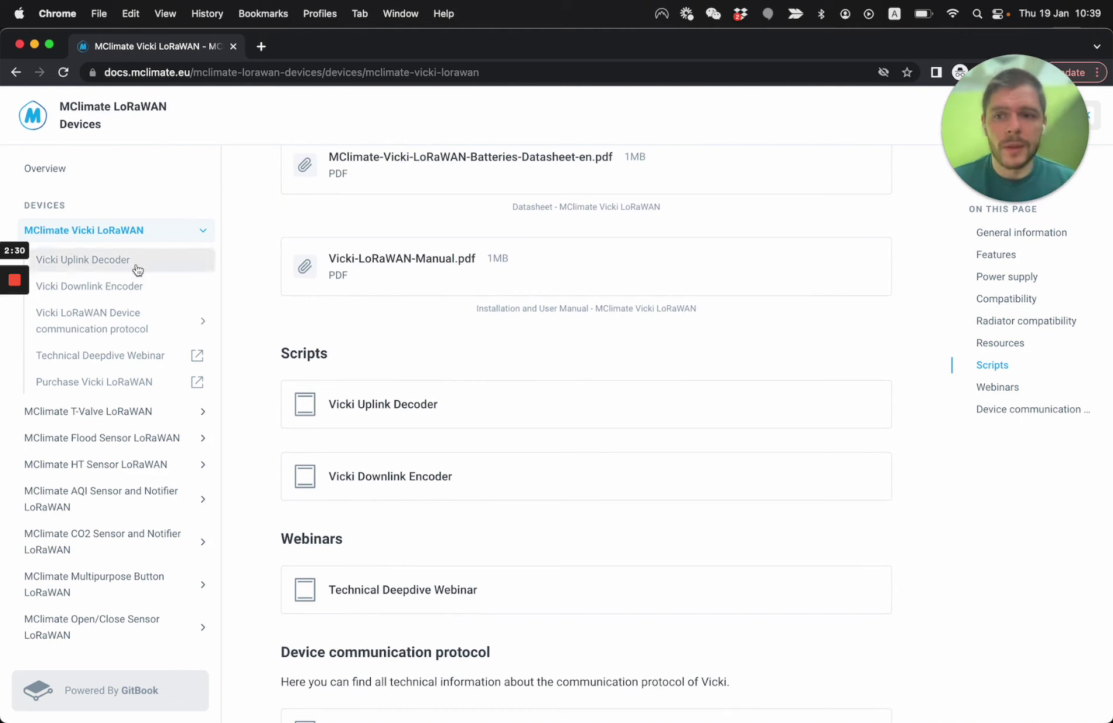
{"action": "left_click", "coordinate": [210, 232]}
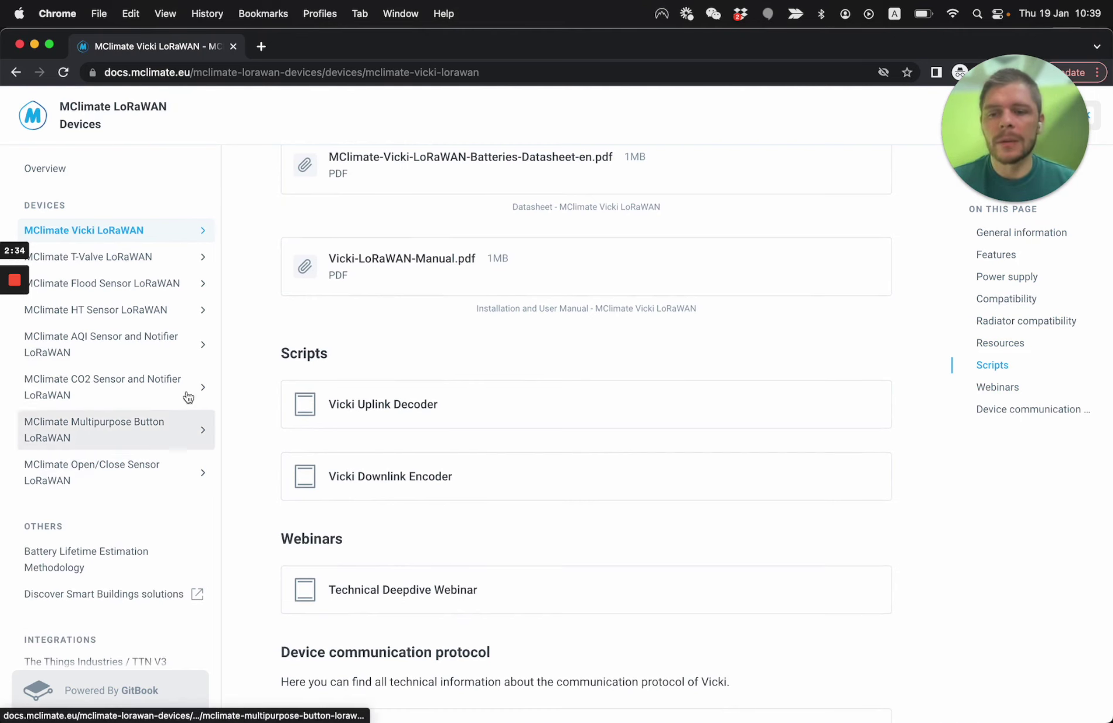
{"action": "left_click", "coordinate": [201, 234]}
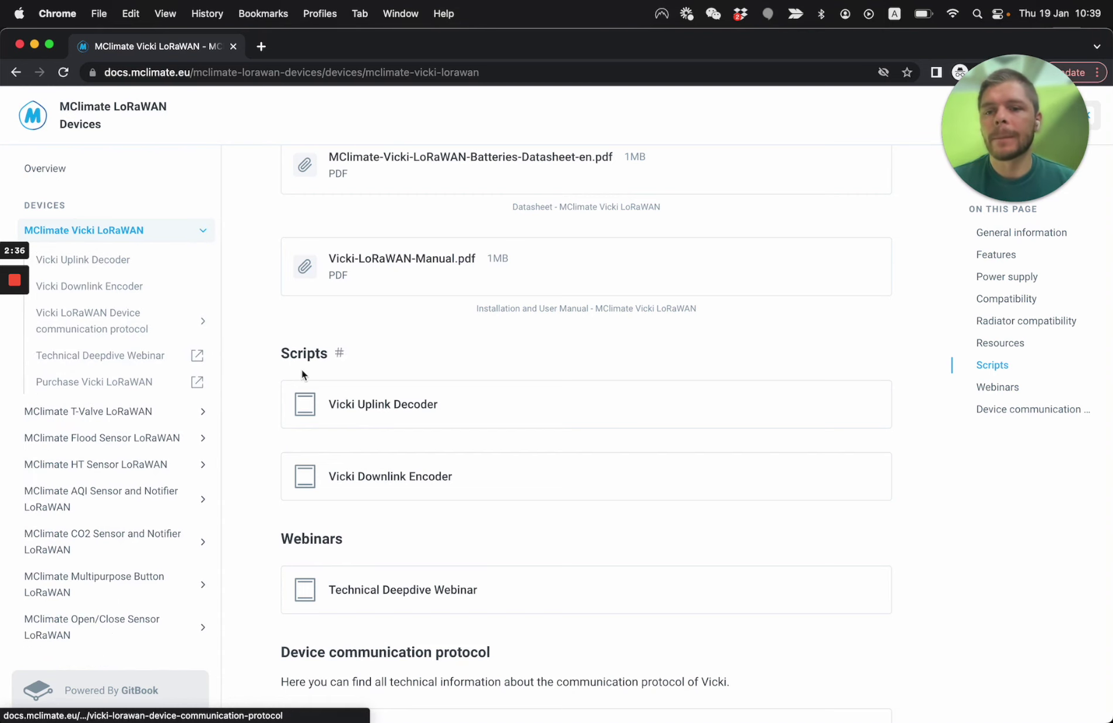
- Open the Vicki Uplink Decoder page and scroll through its code
{"action": "left_click", "coordinate": [83, 268]}
{"action": "scroll", "coordinate": [608, 540], "scroll_direction": "down", "scroll_amount": 20}
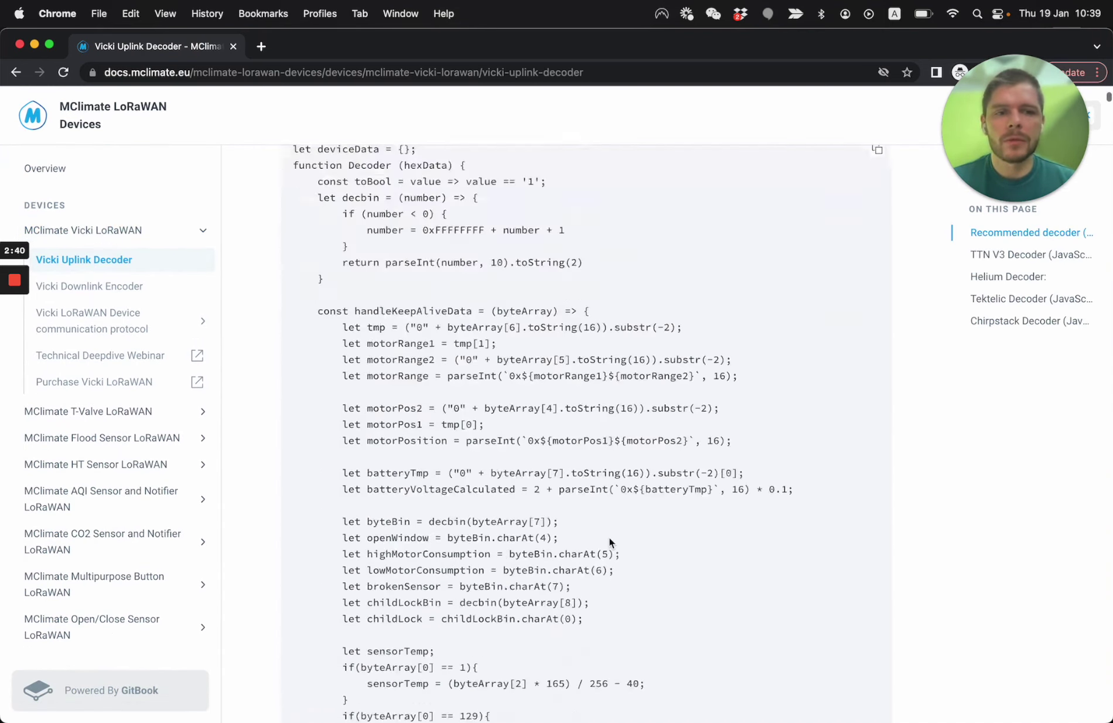
{"action": "scroll", "coordinate": [608, 536], "scroll_direction": "down", "scroll_amount": 10}
{"action": "scroll", "coordinate": [609, 536], "scroll_direction": "up", "scroll_amount": 5}
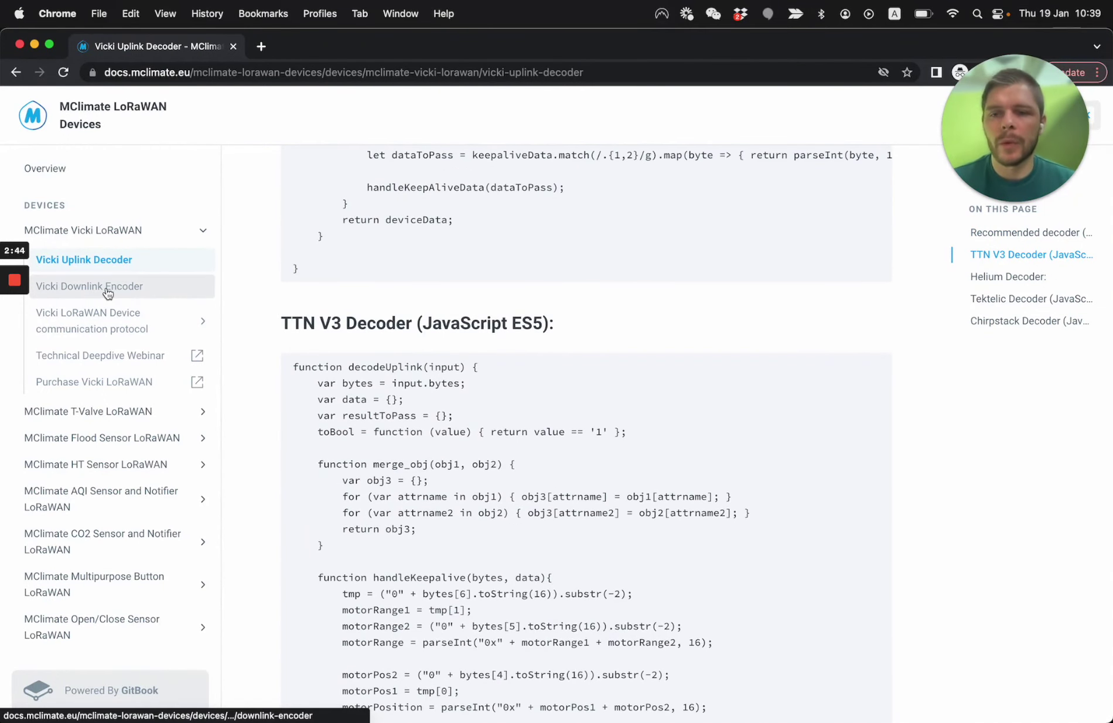
- Open the Vicki LoRaWAN Device communication protocol page and scroll through it
{"action": "left_click", "coordinate": [79, 319]}
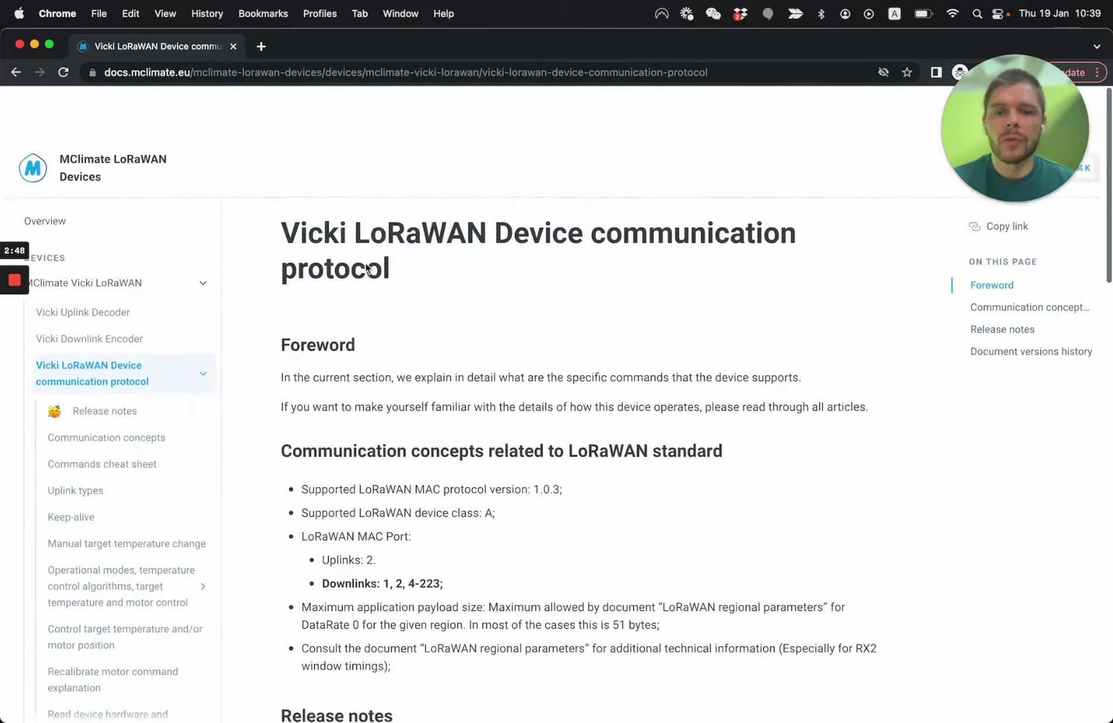
{"action": "scroll", "coordinate": [123, 359], "scroll_direction": "down", "scroll_amount": 4}
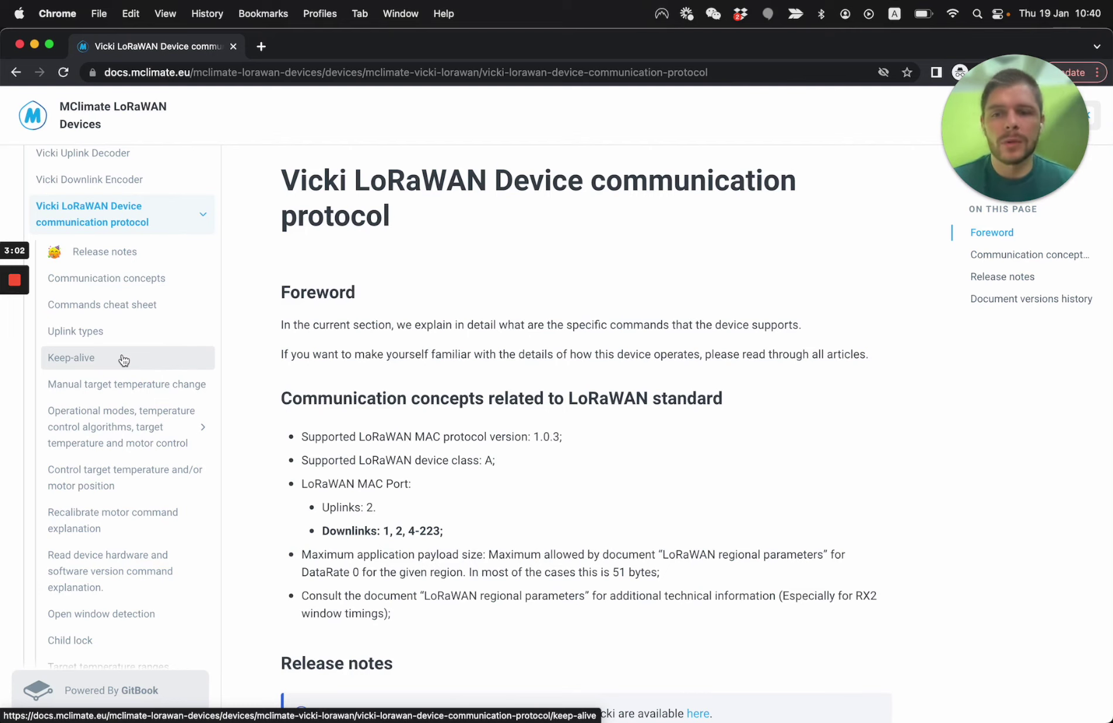
{"action": "scroll", "coordinate": [108, 409], "scroll_direction": "down", "scroll_amount": 3}
- Open the Child lock page and highlight the set command byte rows
{"action": "left_click", "coordinate": [90, 535]}
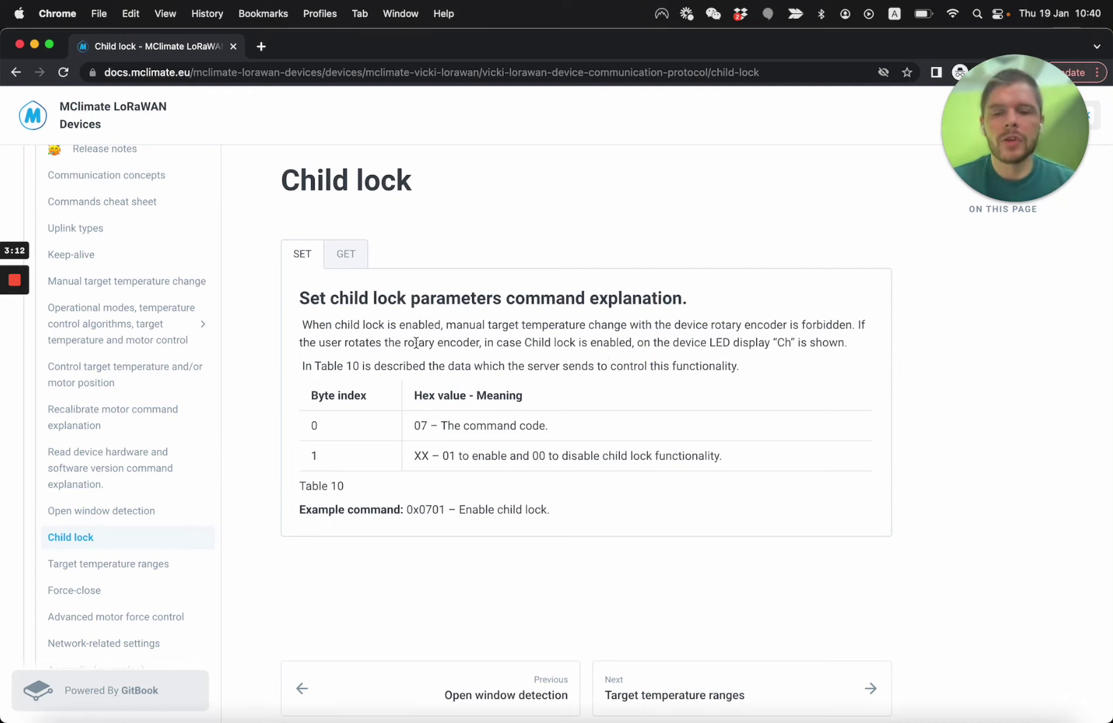
{"action": "left_click_drag", "start_coordinate": [415, 422], "coordinate": [462, 453]}
{"action": "left_click", "coordinate": [464, 451]}
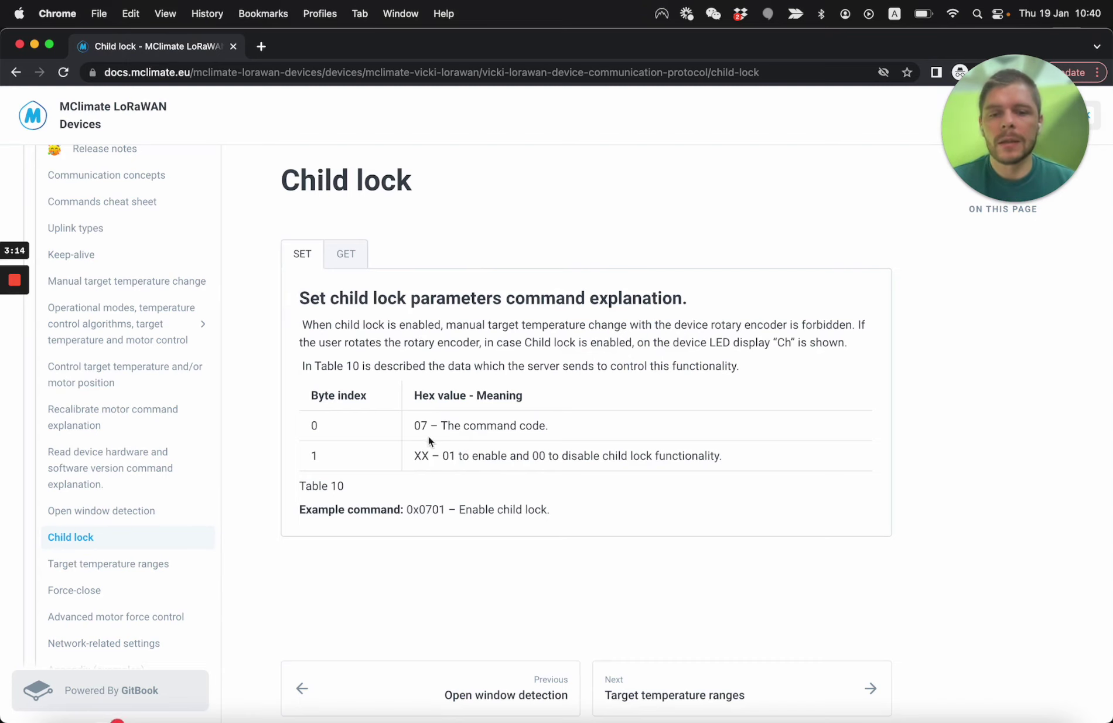
- Review the get child lock command: request code 14 and response value 00 (disabled)
{"action": "left_click", "coordinate": [355, 266]}
{"action": "left_click_drag", "start_coordinate": [383, 437], "coordinate": [394, 439]}
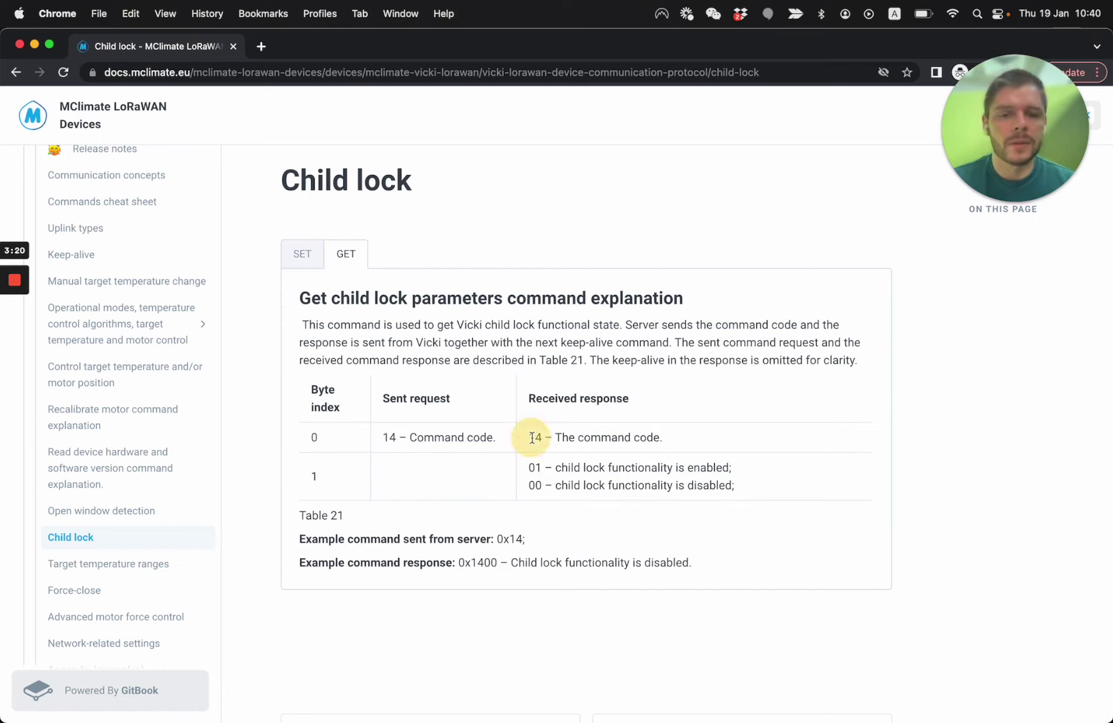
{"action": "left_click_drag", "start_coordinate": [532, 438], "coordinate": [539, 439]}
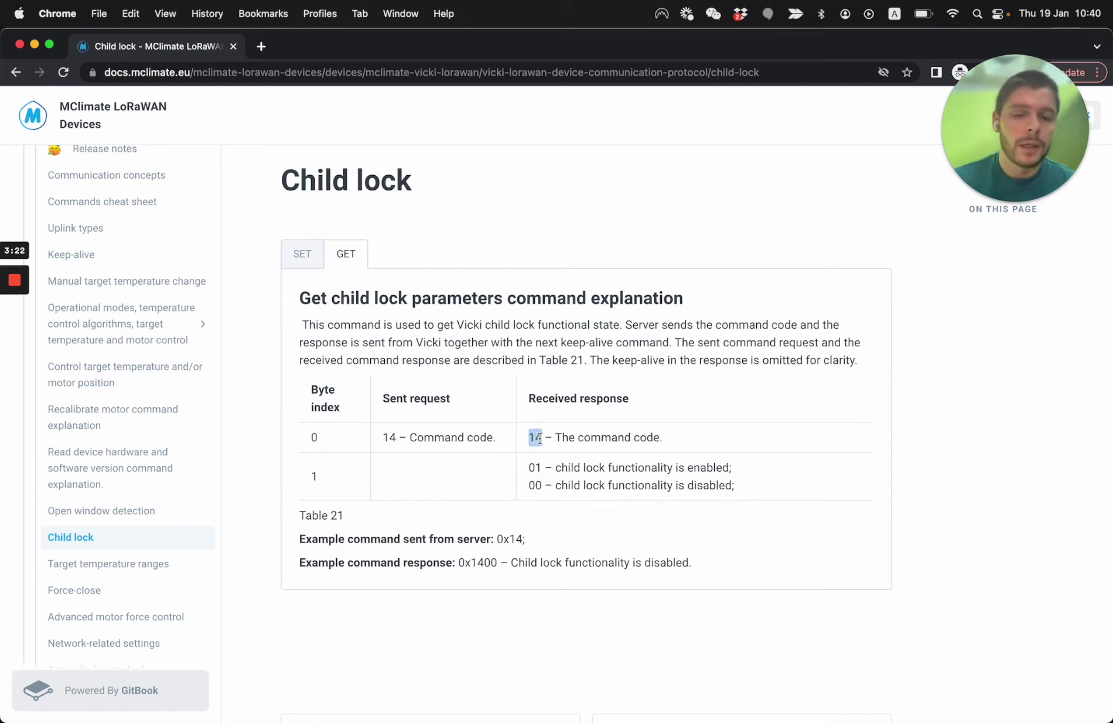
{"action": "double_click", "coordinate": [535, 484]}
{"action": "left_click", "coordinate": [550, 484]}
- Expand Operational modes and open the Algorithm 2 - Proportional control page
{"action": "scroll", "coordinate": [128, 410], "scroll_direction": "up", "scroll_amount": 3}
{"action": "left_click", "coordinate": [202, 413]}
{"action": "left_click", "coordinate": [134, 508]}
{"action": "scroll", "coordinate": [513, 388], "scroll_direction": "down", "scroll_amount": 7}
{"action": "scroll", "coordinate": [513, 387], "scroll_direction": "down", "scroll_amount": 10}
- Open the Algorithm 1 - Equal directional control page and scroll through it
{"action": "left_click", "coordinate": [111, 479]}
{"action": "scroll", "coordinate": [547, 390], "scroll_direction": "down", "scroll_amount": 15}
{"action": "scroll", "coordinate": [135, 542], "scroll_direction": "up", "scroll_amount": 5}
{"action": "scroll", "coordinate": [96, 435], "scroll_direction": "down", "scroll_amount": 5}
{"action": "scroll", "coordinate": [96, 435], "scroll_direction": "up", "scroll_amount": 5}
- Open Release notes and highlight Firmware 4.0 changes, including FUOTA and Proportional control
{"action": "left_click", "coordinate": [106, 358]}
{"action": "scroll", "coordinate": [548, 372], "scroll_direction": "up", "scroll_amount": 15}
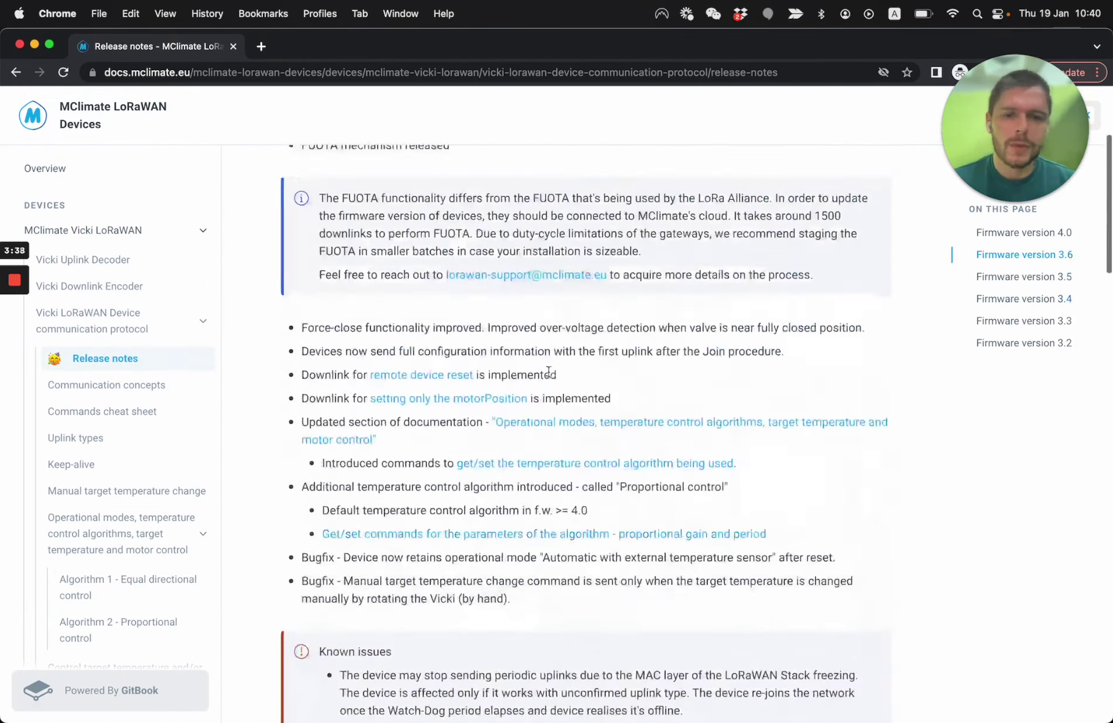
{"action": "left_click_drag", "start_coordinate": [302, 169], "coordinate": [521, 182]}
{"action": "left_click", "coordinate": [521, 181]}
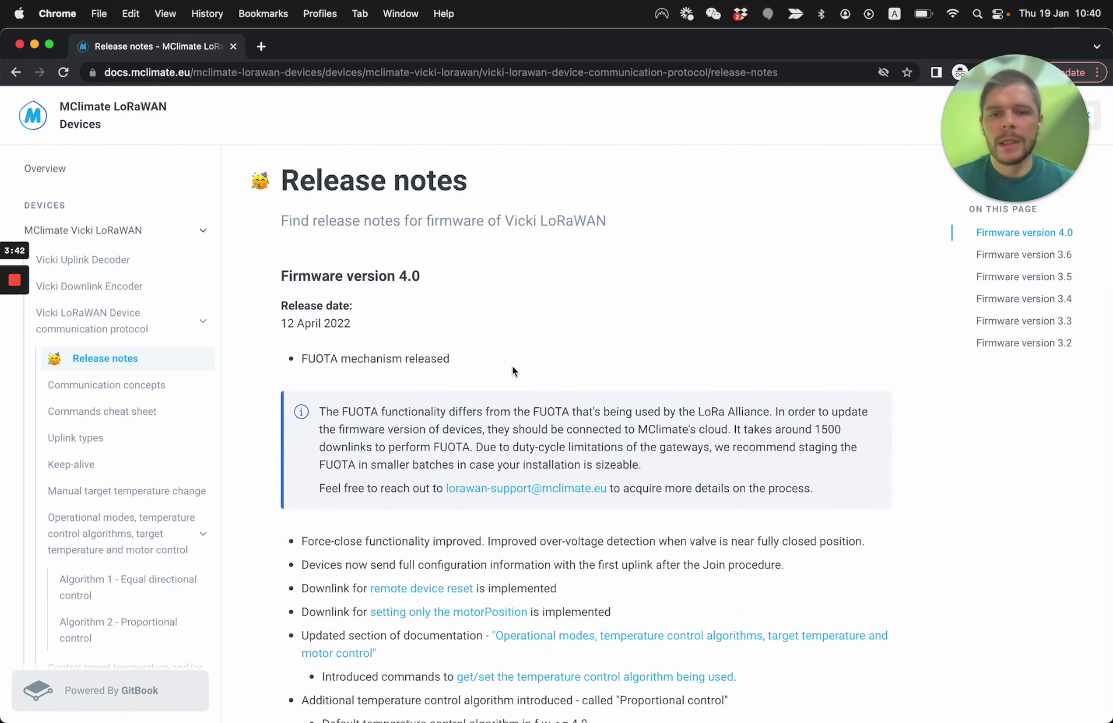
{"action": "scroll", "coordinate": [512, 364], "scroll_direction": "down", "scroll_amount": 5}
{"action": "left_click_drag", "start_coordinate": [307, 345], "coordinate": [261, 521]}
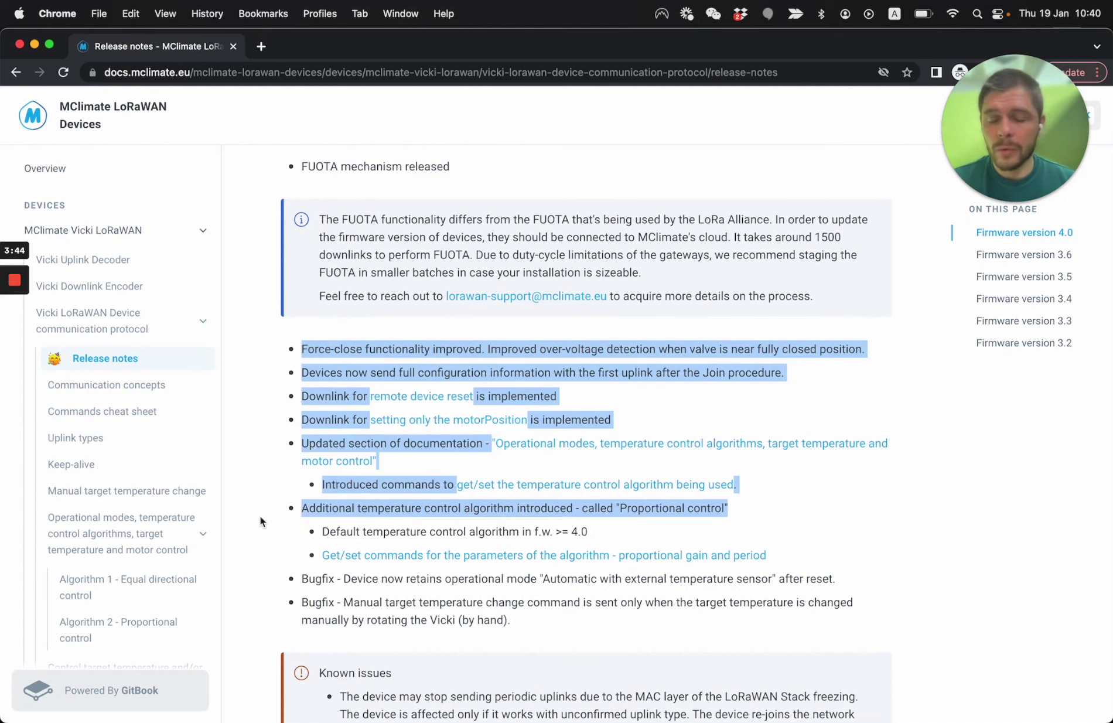
{"action": "left_click", "coordinate": [330, 416]}
{"action": "scroll", "coordinate": [330, 416], "scroll_direction": "up", "scroll_amount": 5}
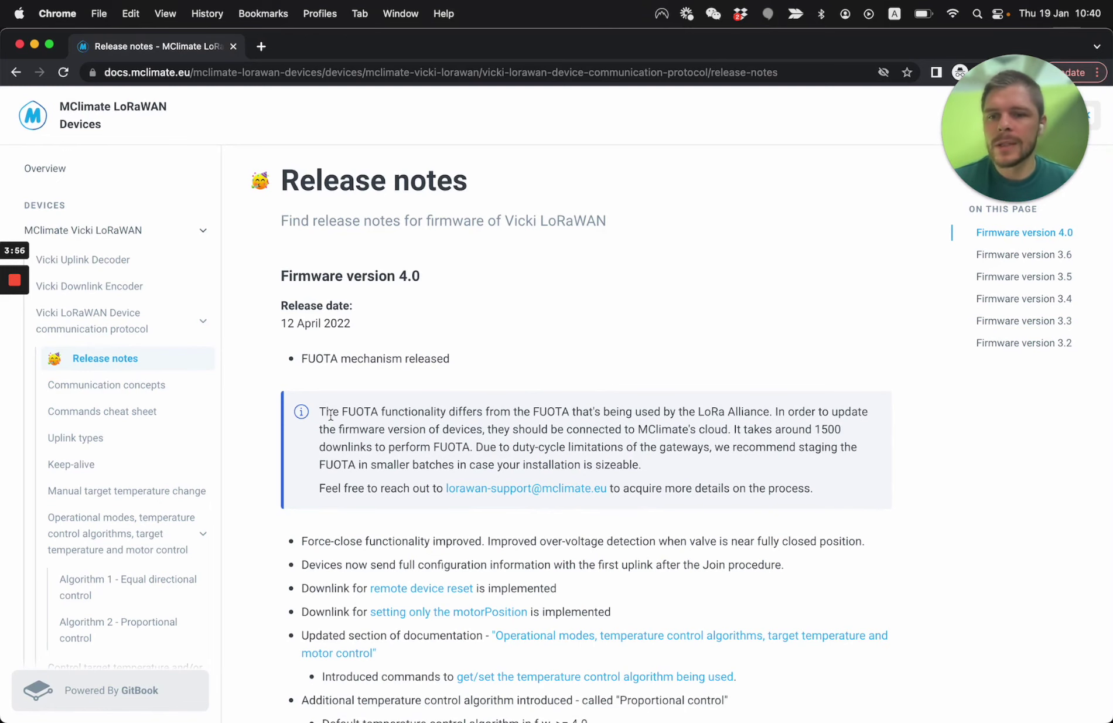
- Open the Vicki Commands cheat sheet and scroll its table, highlighting row 10
{"action": "left_click", "coordinate": [111, 411]}
{"action": "scroll", "coordinate": [340, 402], "scroll_direction": "down", "scroll_amount": 4}
{"action": "scroll", "coordinate": [339, 397], "scroll_direction": "down", "scroll_amount": 15}
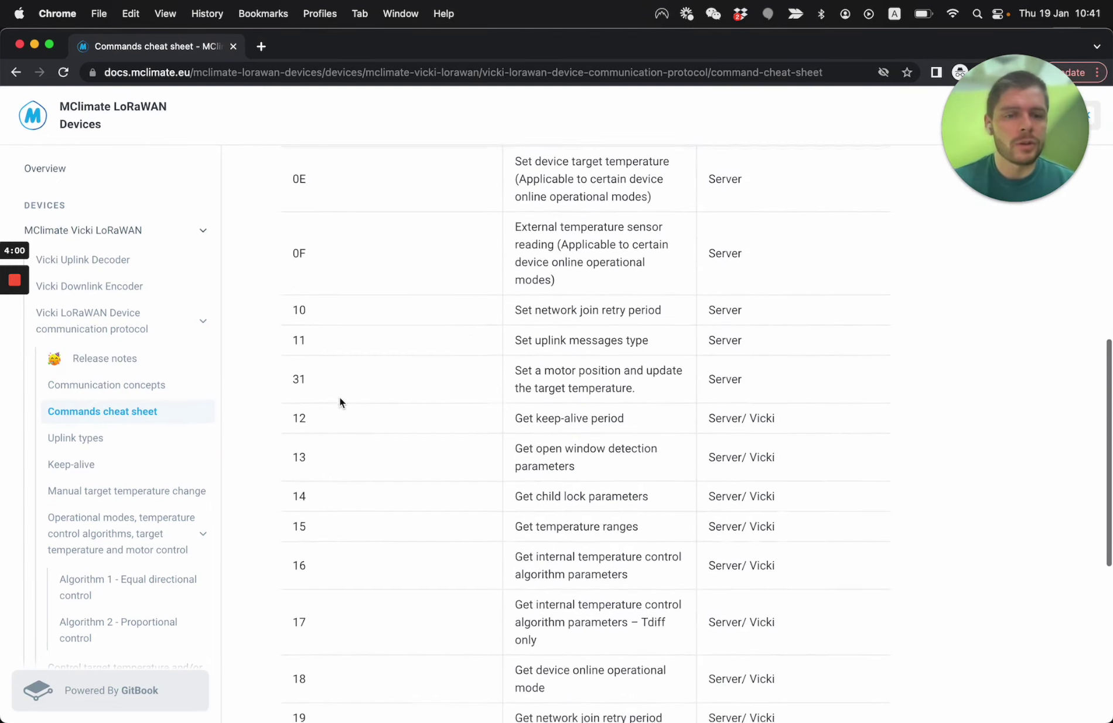
{"action": "scroll", "coordinate": [339, 402], "scroll_direction": "up", "scroll_amount": 5}
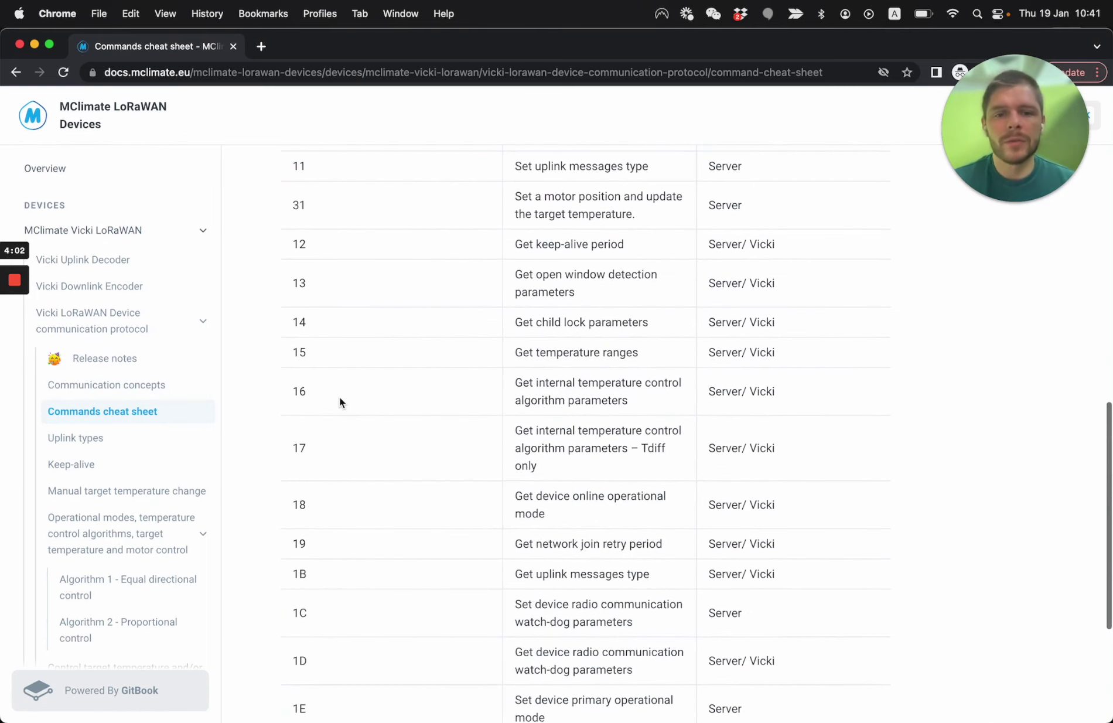
{"action": "scroll", "coordinate": [488, 323], "scroll_direction": "up", "scroll_amount": 4}
{"action": "left_click_drag", "start_coordinate": [521, 357], "coordinate": [670, 362]}
{"action": "left_click", "coordinate": [671, 362]}
{"action": "scroll", "coordinate": [671, 361], "scroll_direction": "up", "scroll_amount": 10}
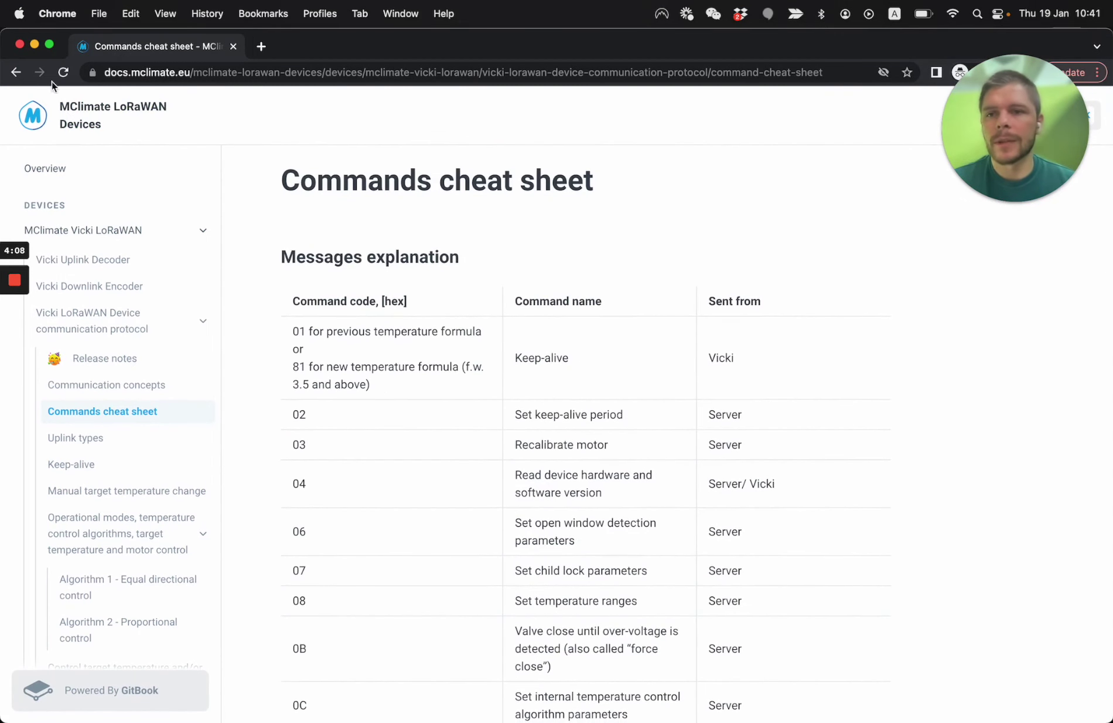
- Go back through the visited docs pages to the LoRaWAN Resources integrations list
{"action": "left_click", "coordinate": [15, 74]}
{"action": "left_click", "coordinate": [15, 76]}
{"action": "left_click", "coordinate": [15, 75]}
{"action": "left_click", "coordinate": [15, 75]}
{"action": "left_click", "coordinate": [15, 75]}
{"action": "left_click", "coordinate": [15, 74]}
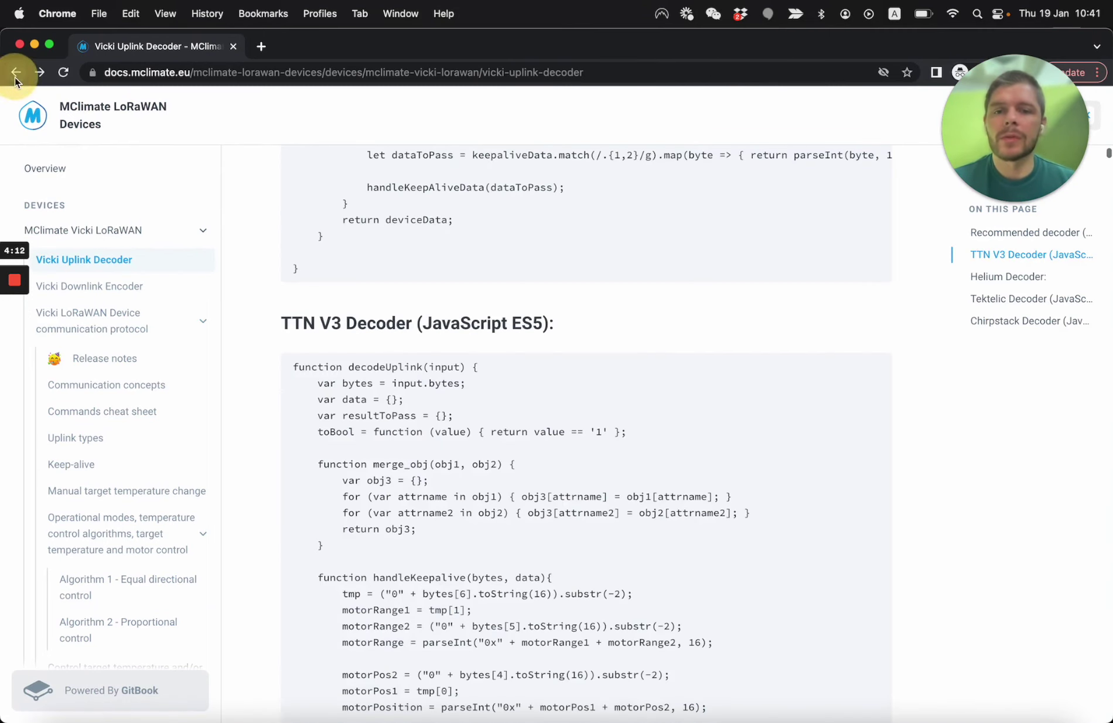
{"action": "left_click", "coordinate": [15, 75]}
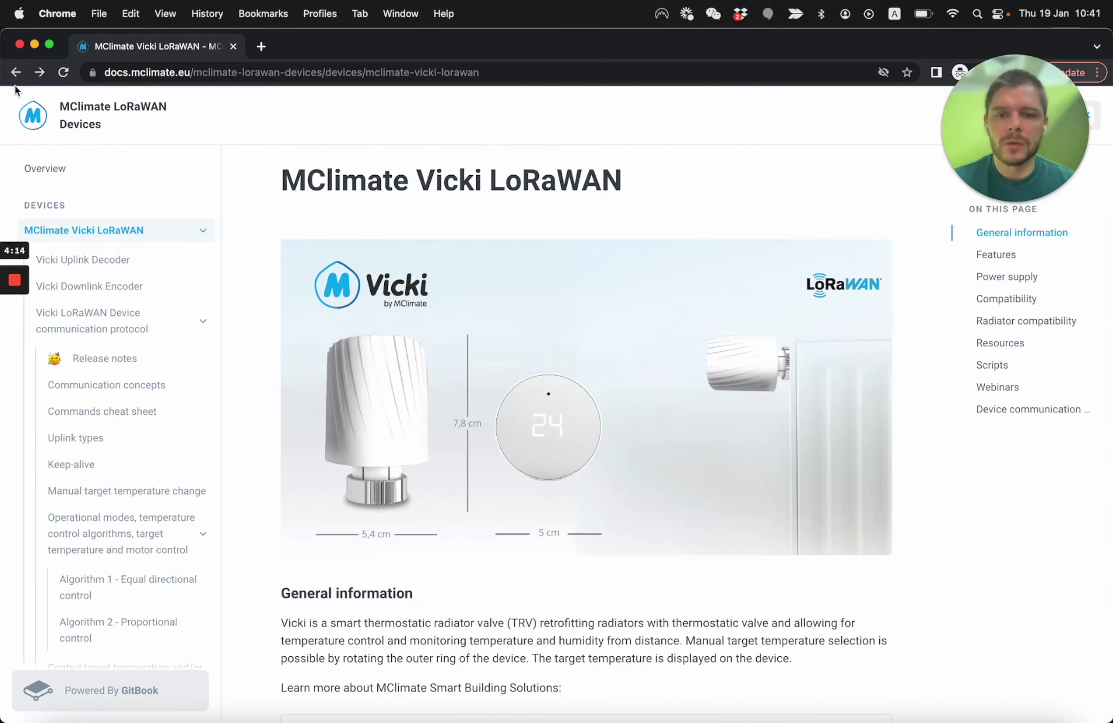
{"action": "left_click", "coordinate": [15, 75]}
{"action": "scroll", "coordinate": [106, 353], "scroll_direction": "down", "scroll_amount": 6}
{"action": "scroll", "coordinate": [106, 354], "scroll_direction": "down", "scroll_amount": 4}
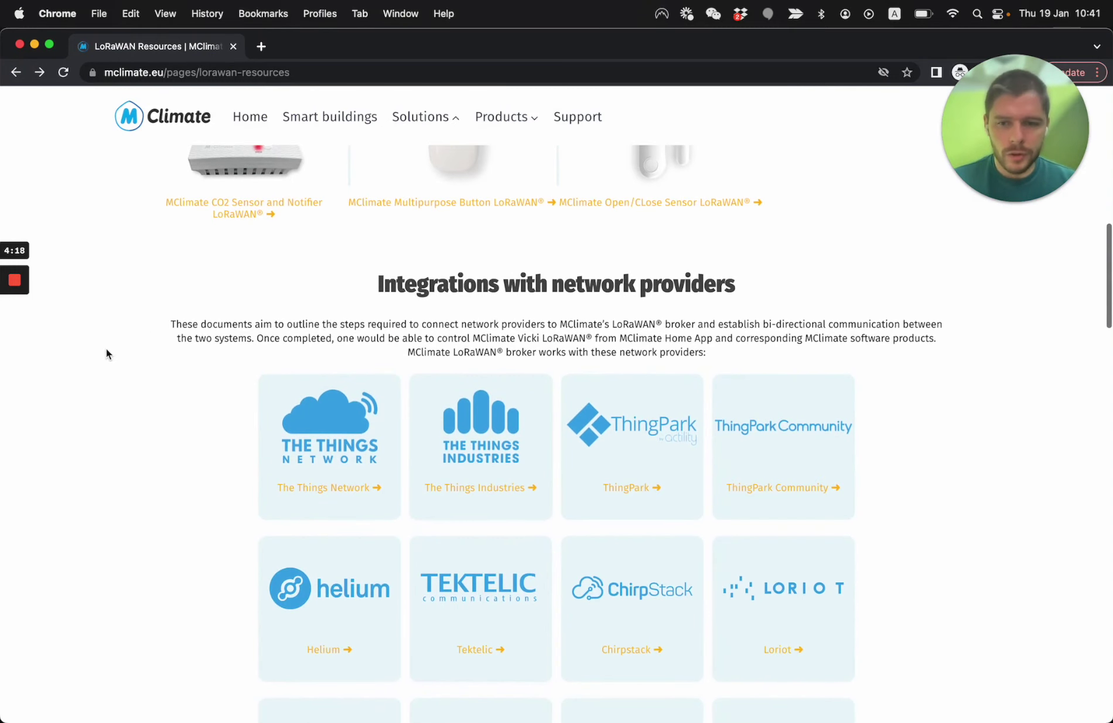
- Browse The Things Network integration guide, then return to LoRaWAN Resources
{"action": "right_click", "coordinate": [479, 291]}
{"action": "left_click", "coordinate": [167, 329]}
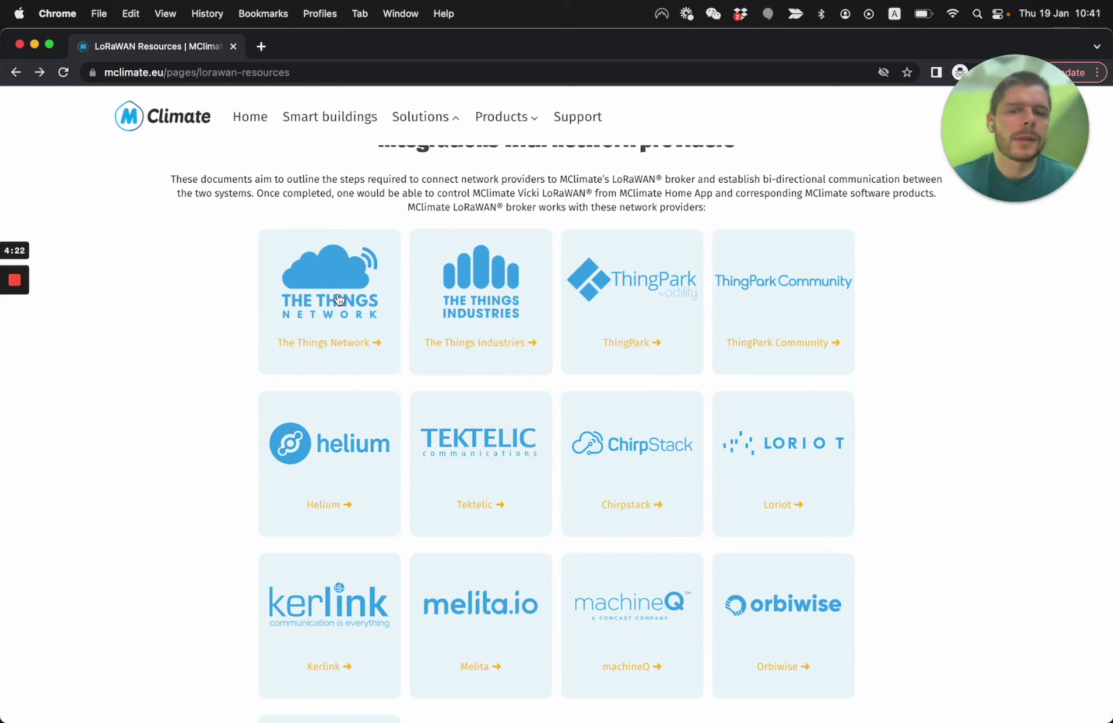
{"action": "left_click", "coordinate": [339, 300]}
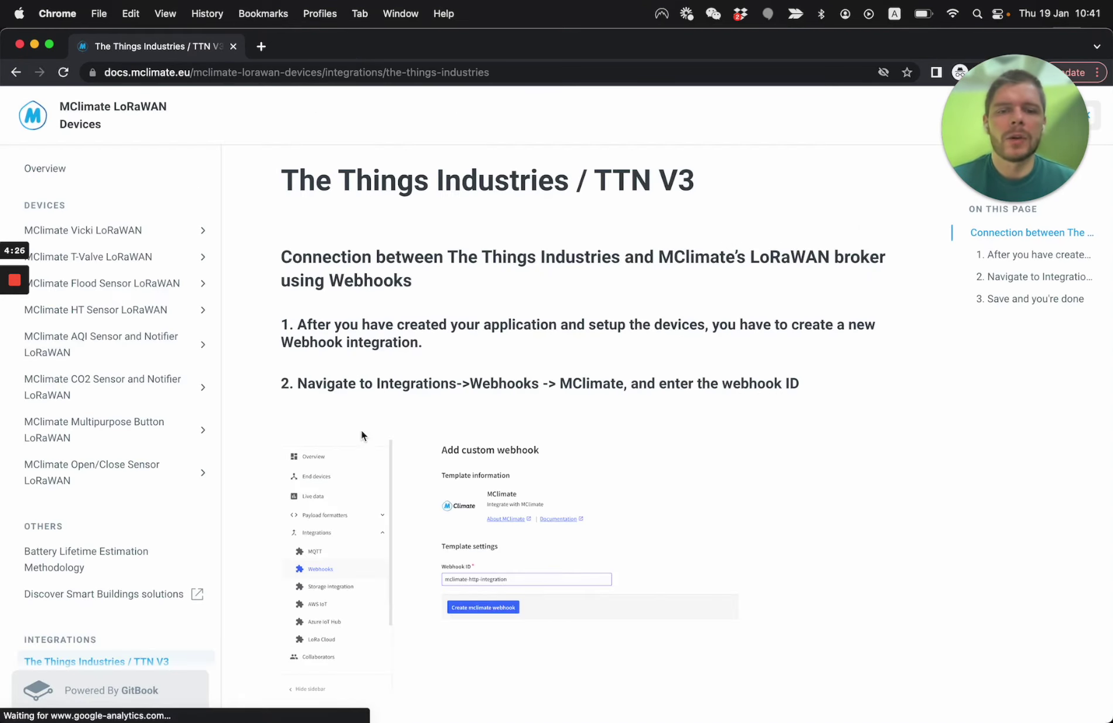
{"action": "scroll", "coordinate": [557, 414], "scroll_direction": "down", "scroll_amount": 5}
{"action": "scroll", "coordinate": [557, 413], "scroll_direction": "up", "scroll_amount": 4}
{"action": "left_click_drag", "start_coordinate": [348, 256], "coordinate": [591, 377]}
{"action": "left_click", "coordinate": [591, 376]}
{"action": "key", "text": "super+bracketleft"}
- Browse the Helium integration guide, return, and scroll to the Battery Lifetime Calculator
{"action": "scroll", "coordinate": [36, 514], "scroll_direction": "down", "scroll_amount": 3}
{"action": "left_click", "coordinate": [334, 320]}
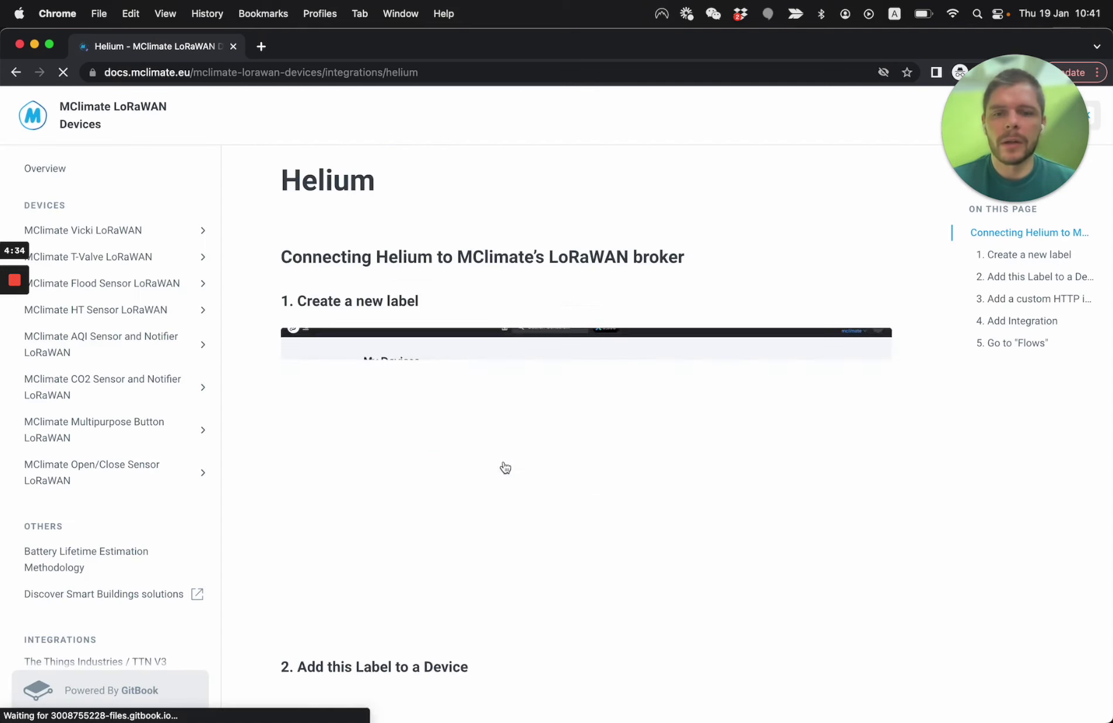
{"action": "scroll", "coordinate": [504, 465], "scroll_direction": "down", "scroll_amount": 20}
{"action": "scroll", "coordinate": [505, 467], "scroll_direction": "up", "scroll_amount": 5}
{"action": "key", "text": "super+bracketleft"}
{"action": "scroll", "coordinate": [157, 440], "scroll_direction": "down", "scroll_amount": 8}
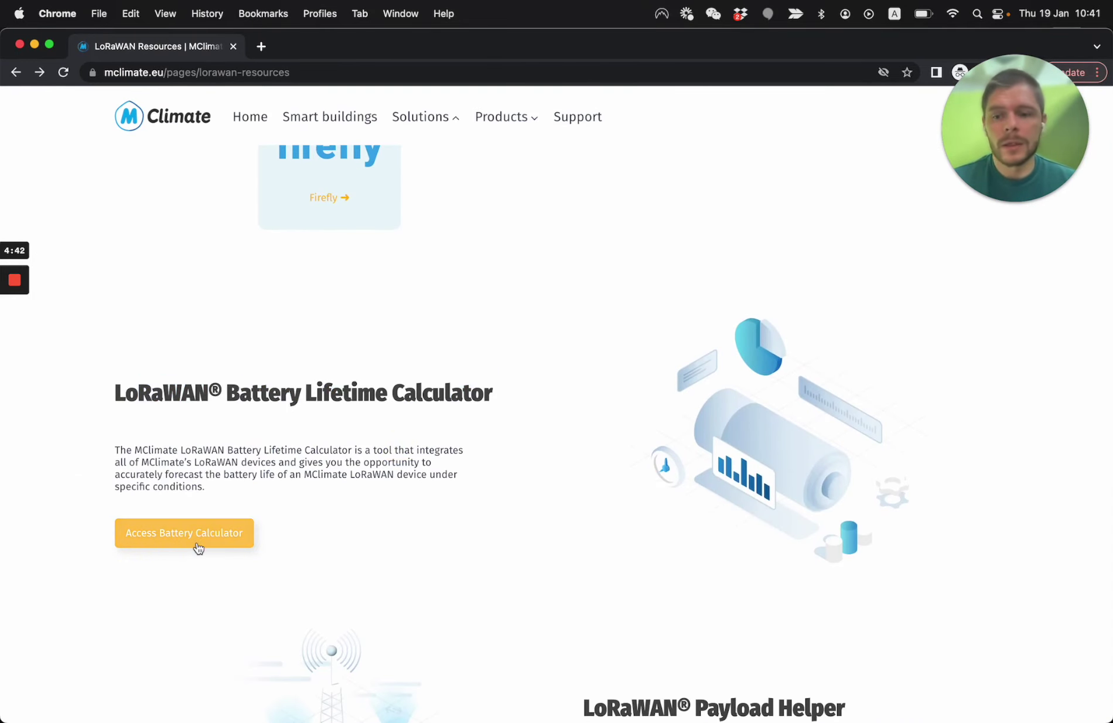
- In the LoRaWAN Battery Calculator, set a 20-minute interval and recalculate, showing 0.339 mAh daily consumption
{"action": "left_click", "coordinate": [152, 537]}
{"action": "scroll", "coordinate": [286, 367], "scroll_direction": "down", "scroll_amount": 5}
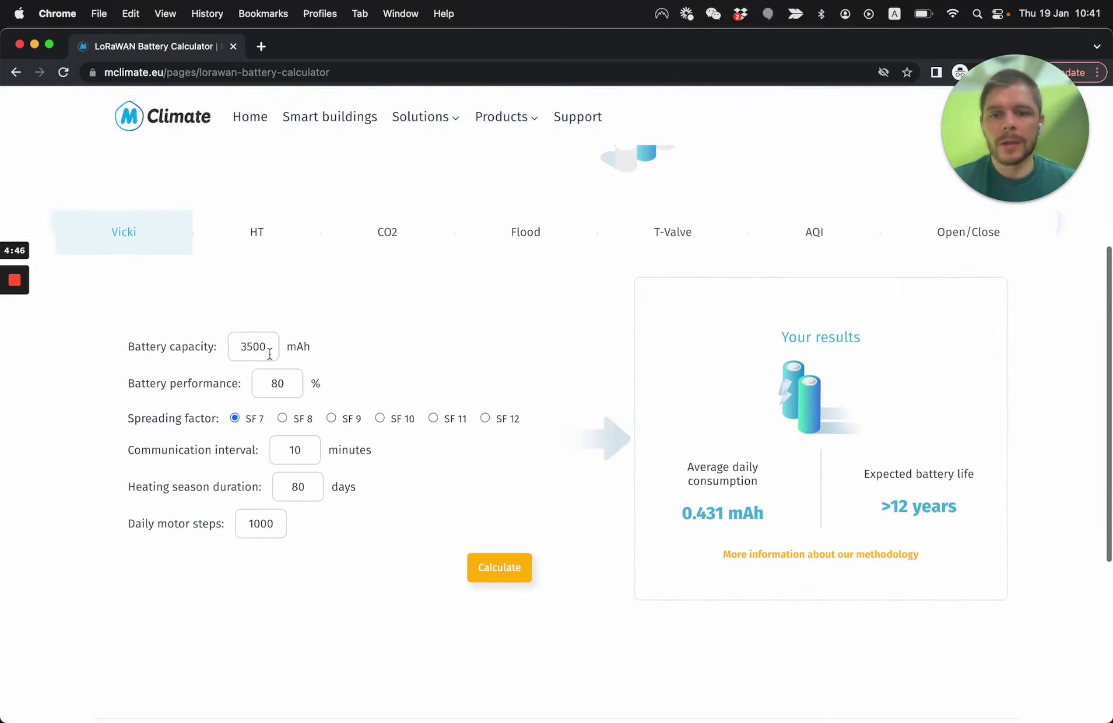
{"action": "left_click_drag", "start_coordinate": [266, 354], "coordinate": [199, 354]}
{"action": "left_click", "coordinate": [119, 381]}
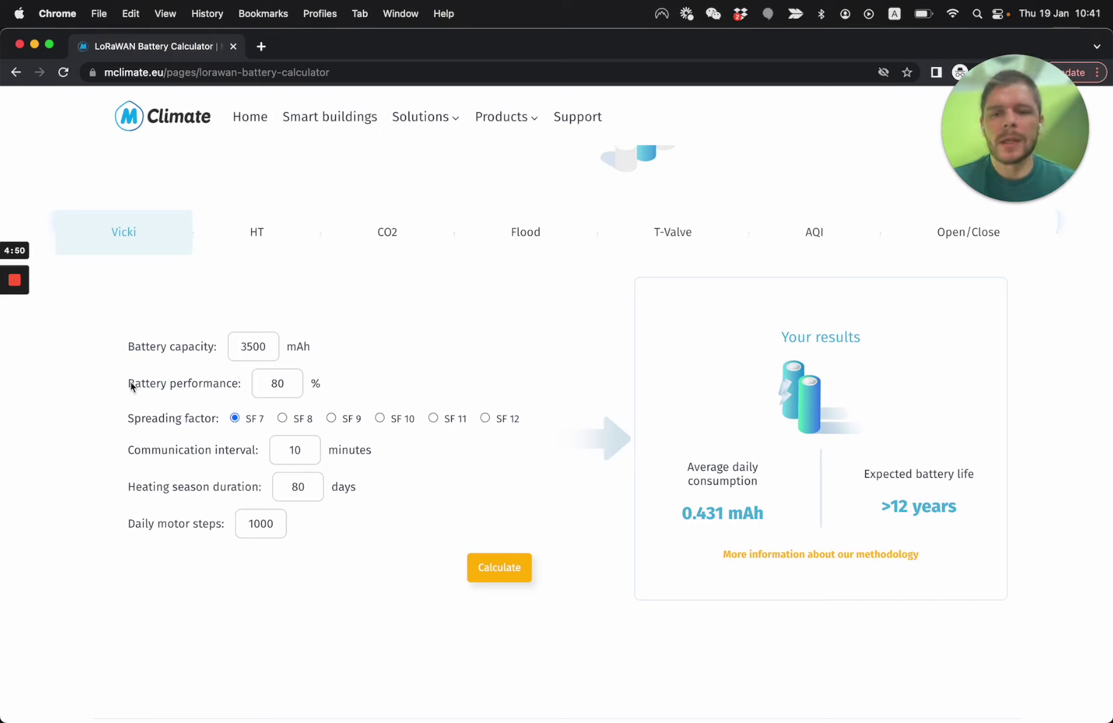
{"action": "left_click_drag", "start_coordinate": [305, 451], "coordinate": [197, 451]}
{"action": "type", "text": "20"}
{"action": "left_click", "coordinate": [519, 575]}
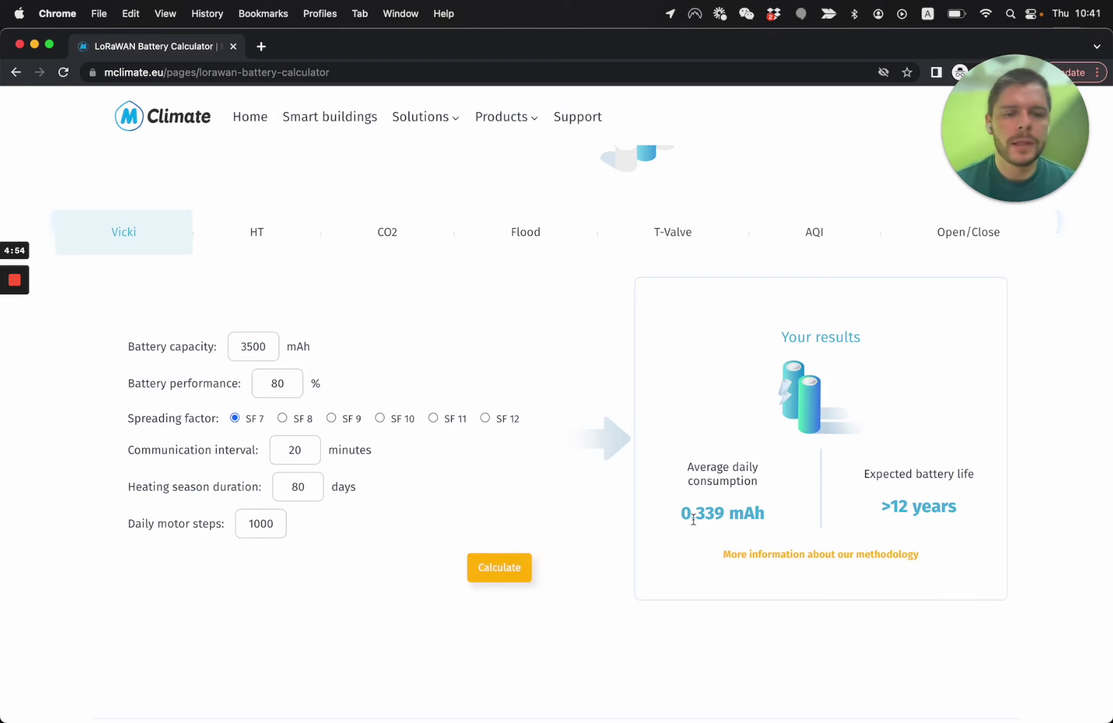
{"action": "left_click_drag", "start_coordinate": [678, 521], "coordinate": [761, 516]}
{"action": "left_click", "coordinate": [756, 515]}
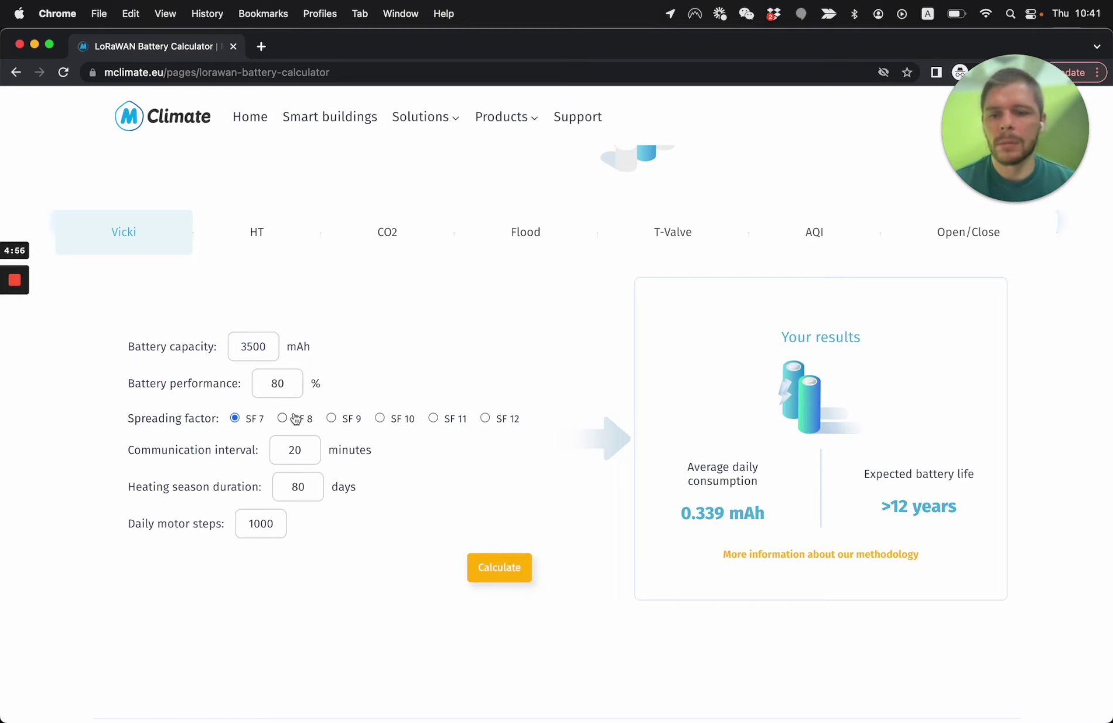
- Switch to SF 12 with a 10-minute interval and recalculate battery life
{"action": "left_click", "coordinate": [484, 418]}
{"action": "left_click", "coordinate": [295, 449]}
{"action": "key", "text": "BackSpace"}
{"action": "type", "text": "1"}
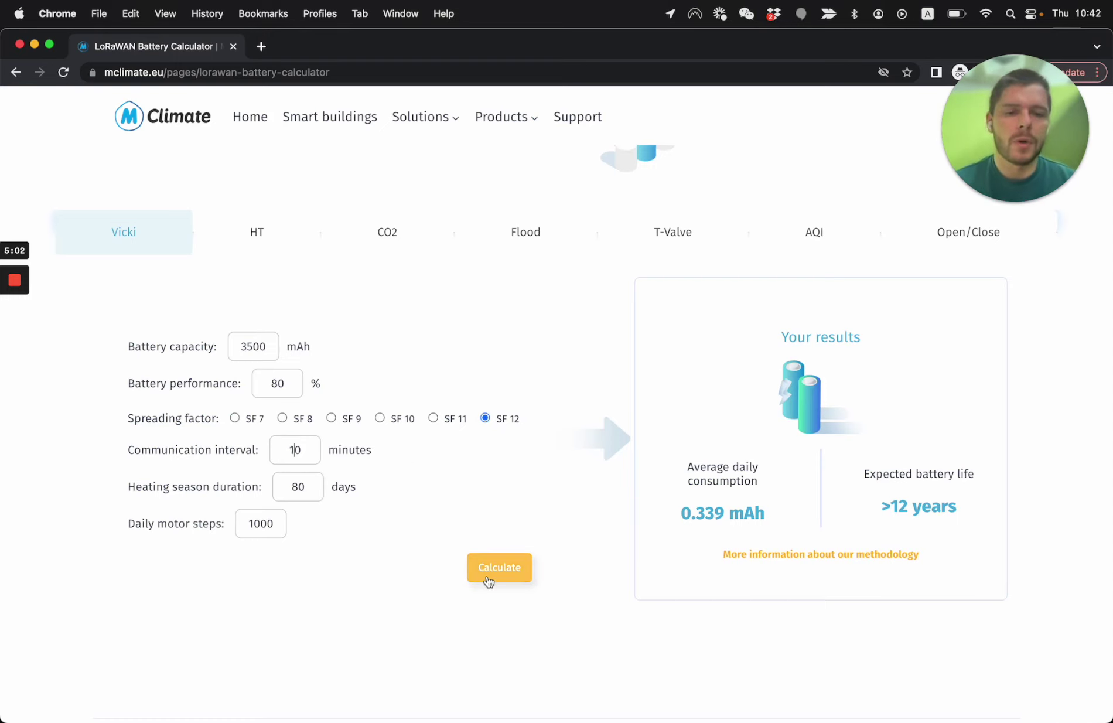
{"action": "left_click", "coordinate": [488, 581]}
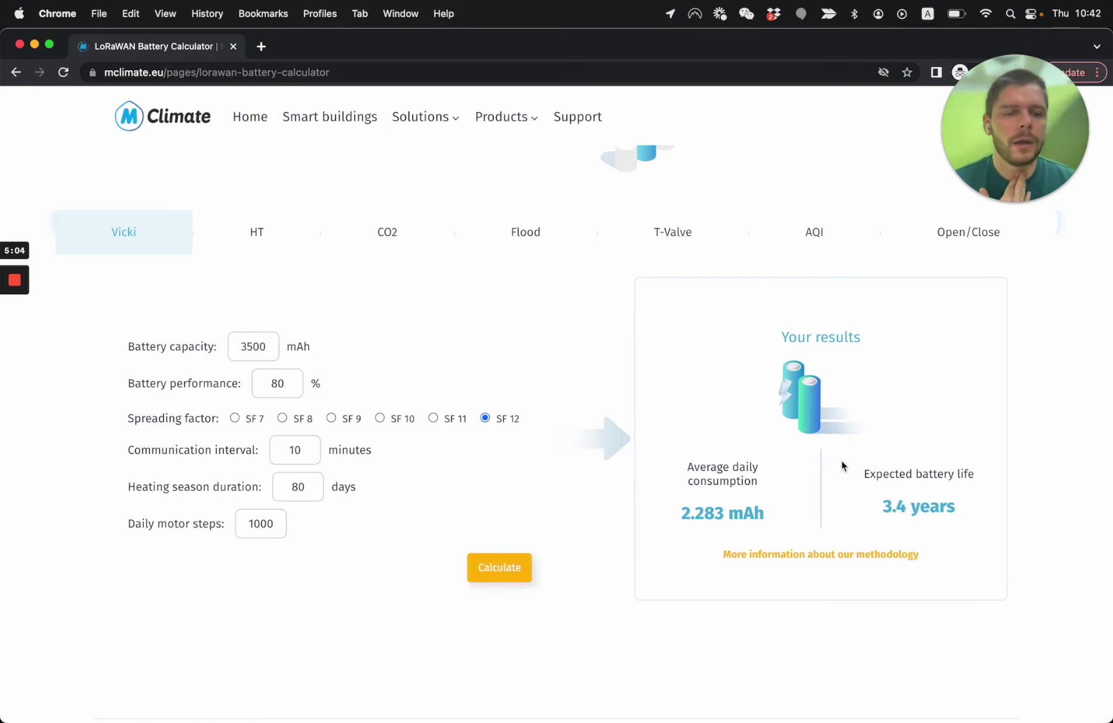
{"action": "left_click", "coordinate": [925, 504]}
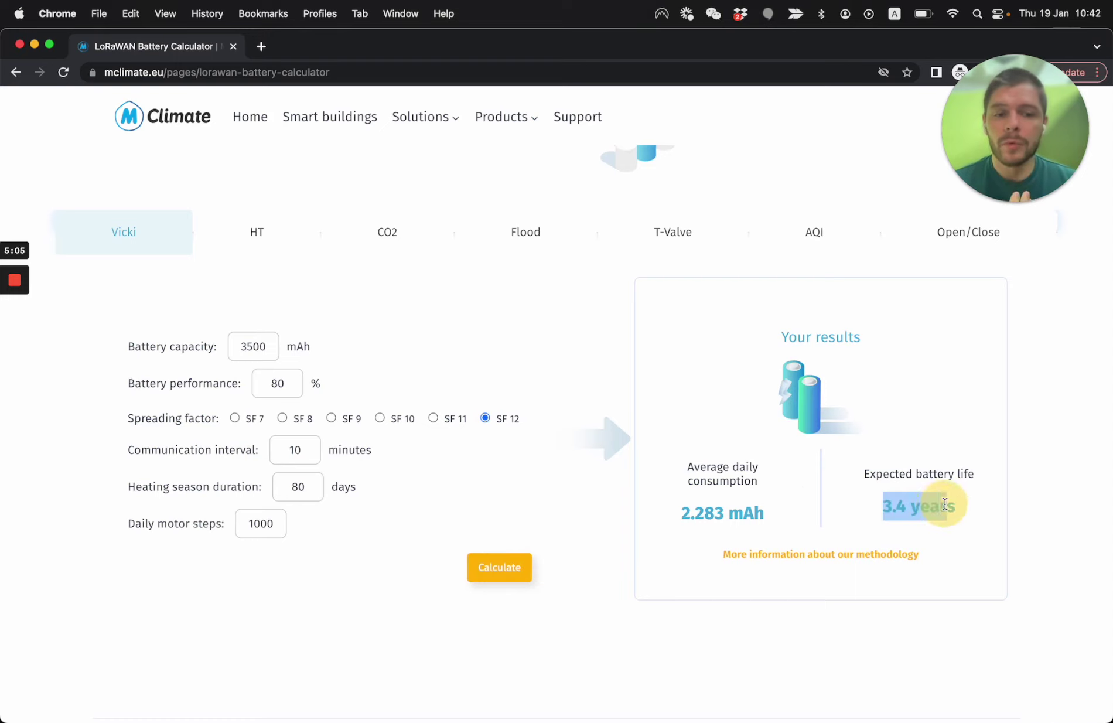
- Compare battery life for SF 11 and SF 12 by recalculating each
{"action": "left_click", "coordinate": [450, 418]}
{"action": "left_click", "coordinate": [498, 565]}
{"action": "left_click", "coordinate": [494, 421]}
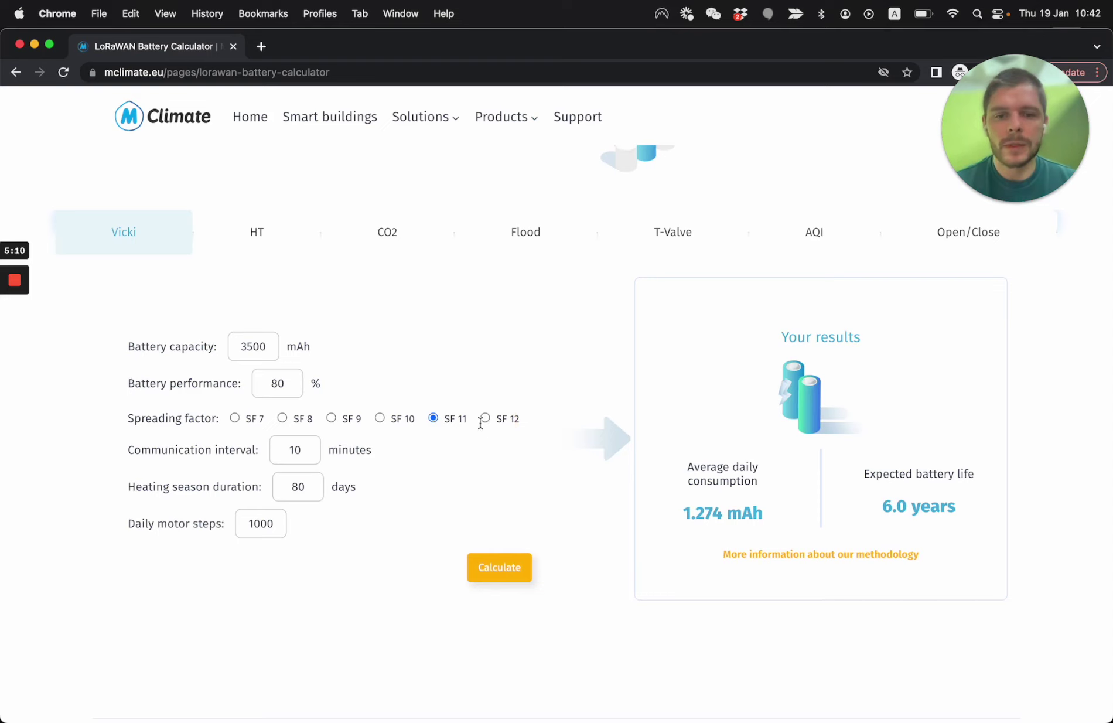
{"action": "left_click", "coordinate": [502, 568]}
- Recalculate SF 12 at a 20-minute interval, giving 6.1 years battery life
{"action": "left_click_drag", "start_coordinate": [309, 454], "coordinate": [234, 456]}
{"action": "type", "text": "20"}
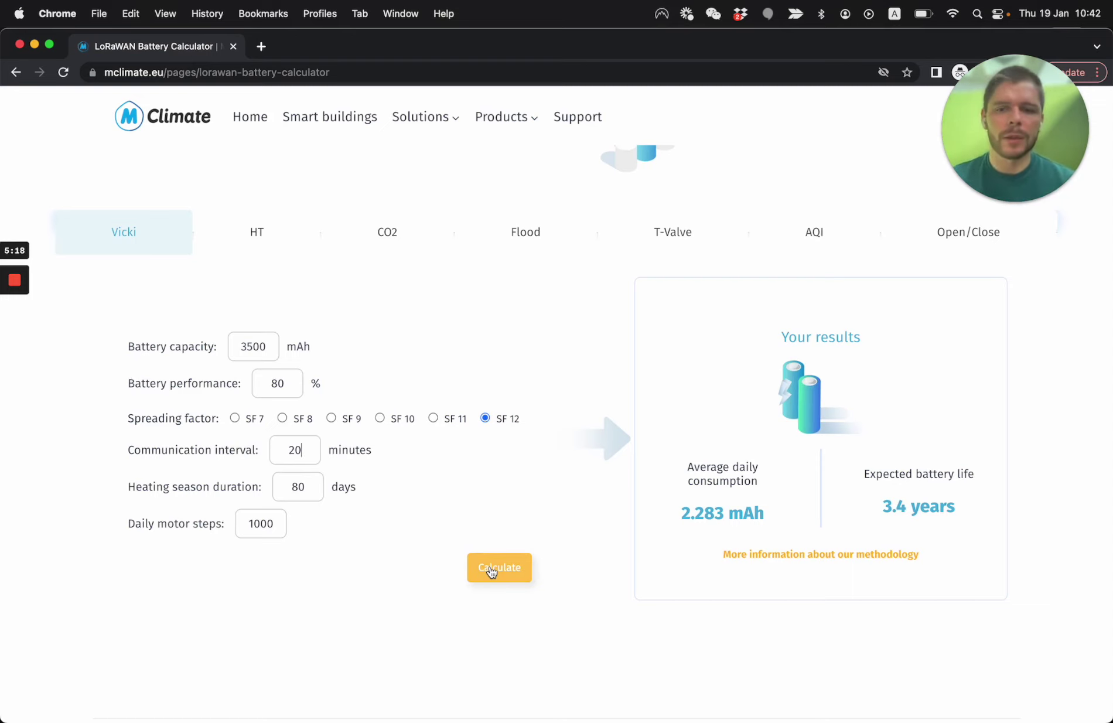
{"action": "left_click", "coordinate": [491, 571]}
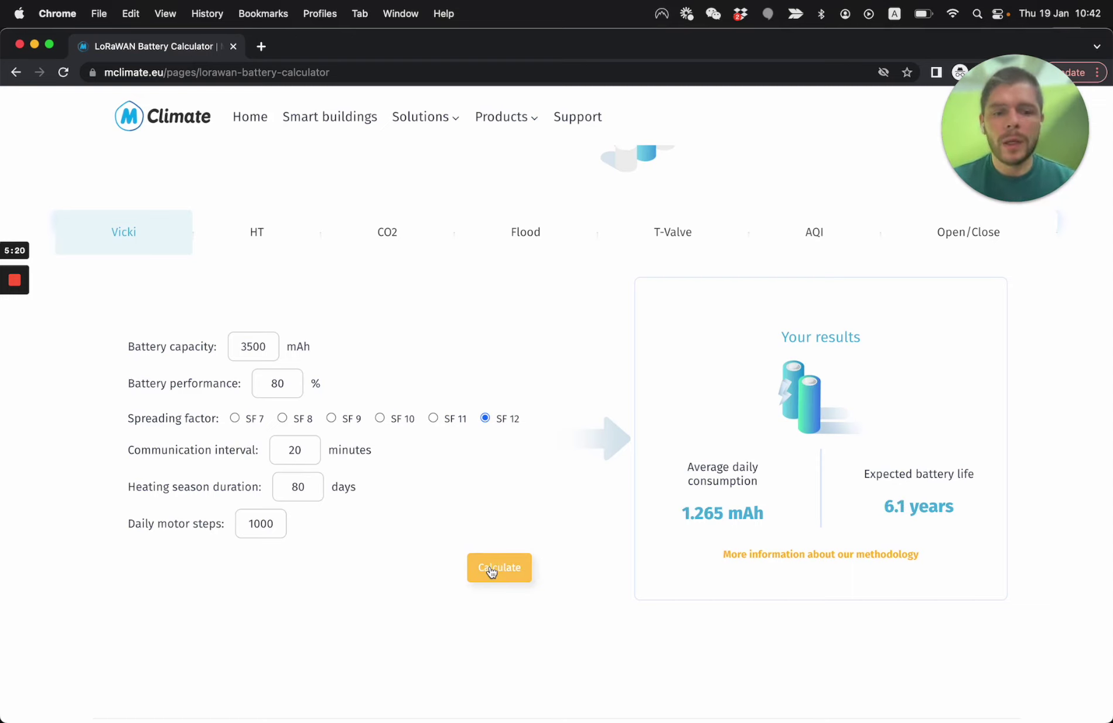
{"action": "left_click_drag", "start_coordinate": [880, 508], "coordinate": [984, 509]}
{"action": "left_click", "coordinate": [984, 509]}
- View the CO2 and Open/Close sensor battery calculators and their daily clicks and events values
{"action": "scroll", "coordinate": [616, 507], "scroll_direction": "down", "scroll_amount": 3}
{"action": "scroll", "coordinate": [616, 507], "scroll_direction": "up", "scroll_amount": 4}
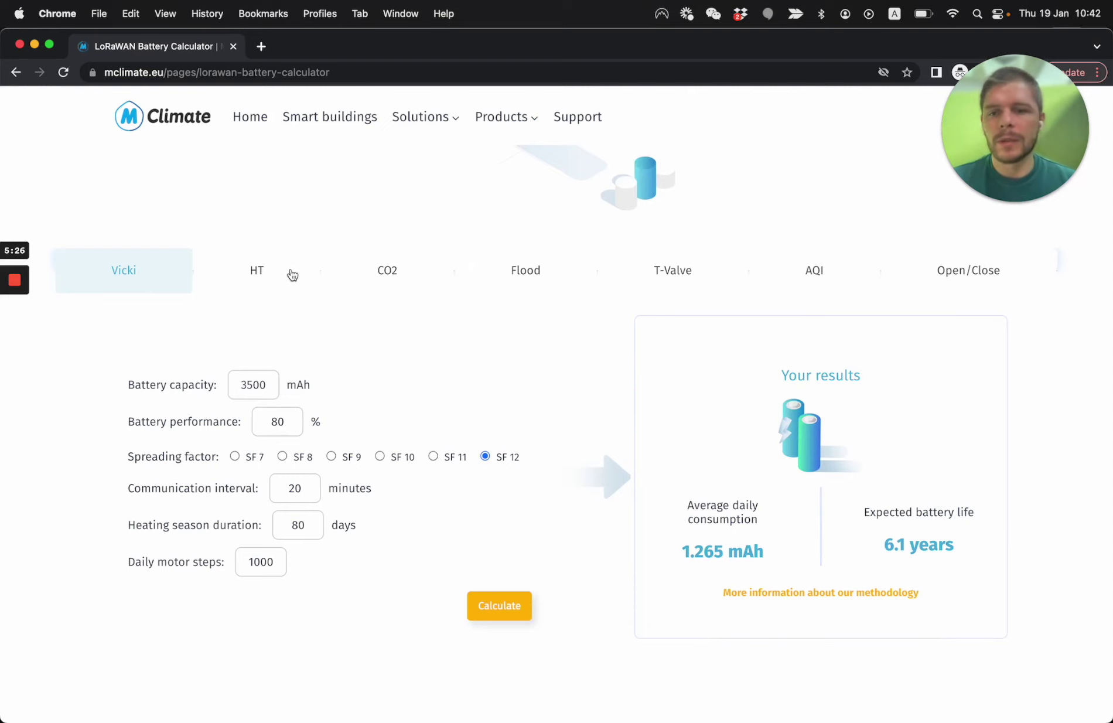
{"action": "scroll", "coordinate": [500, 346], "scroll_direction": "down", "scroll_amount": 1}
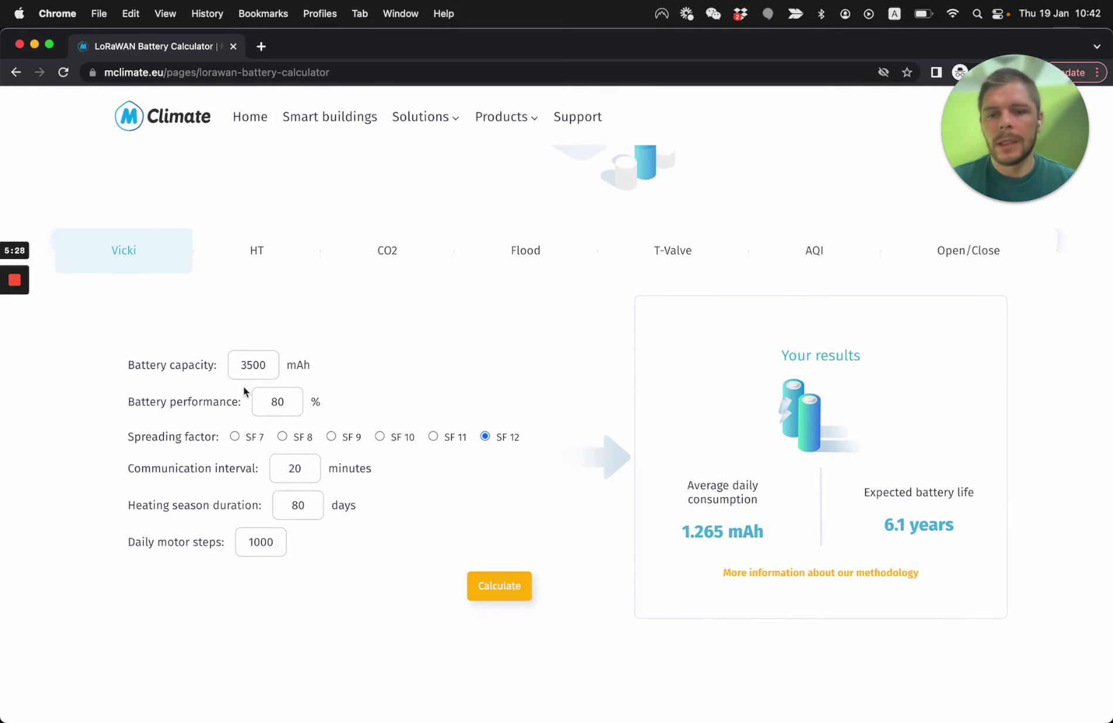
{"action": "left_click", "coordinate": [398, 250]}
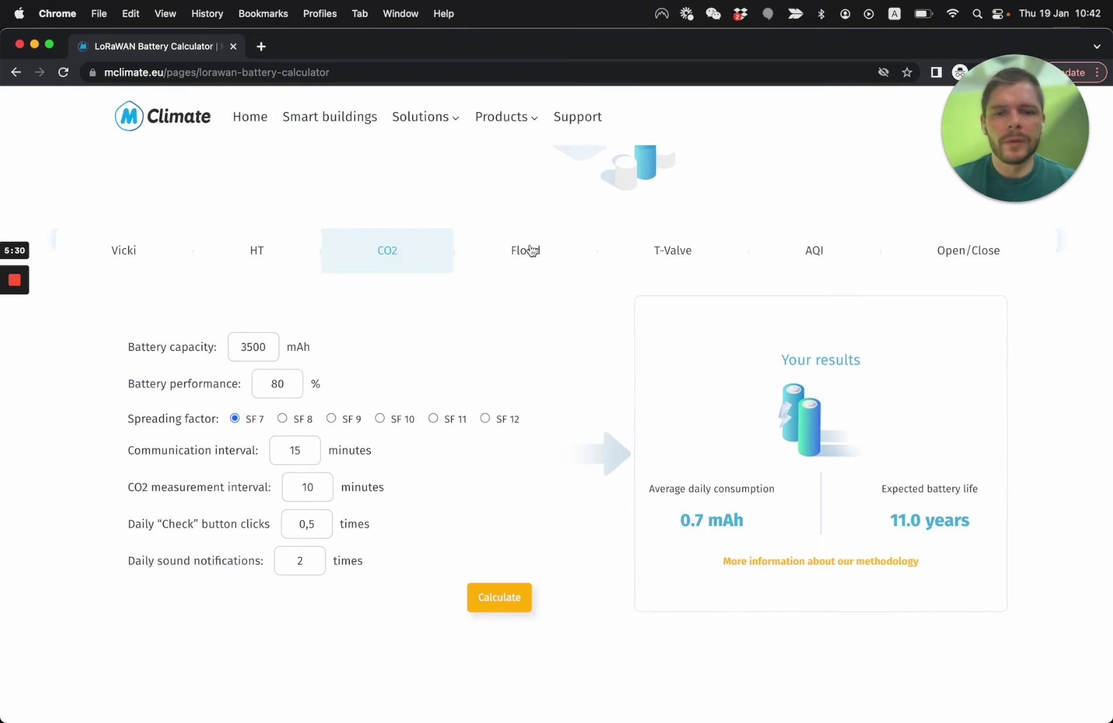
{"action": "double_click", "coordinate": [315, 527]}
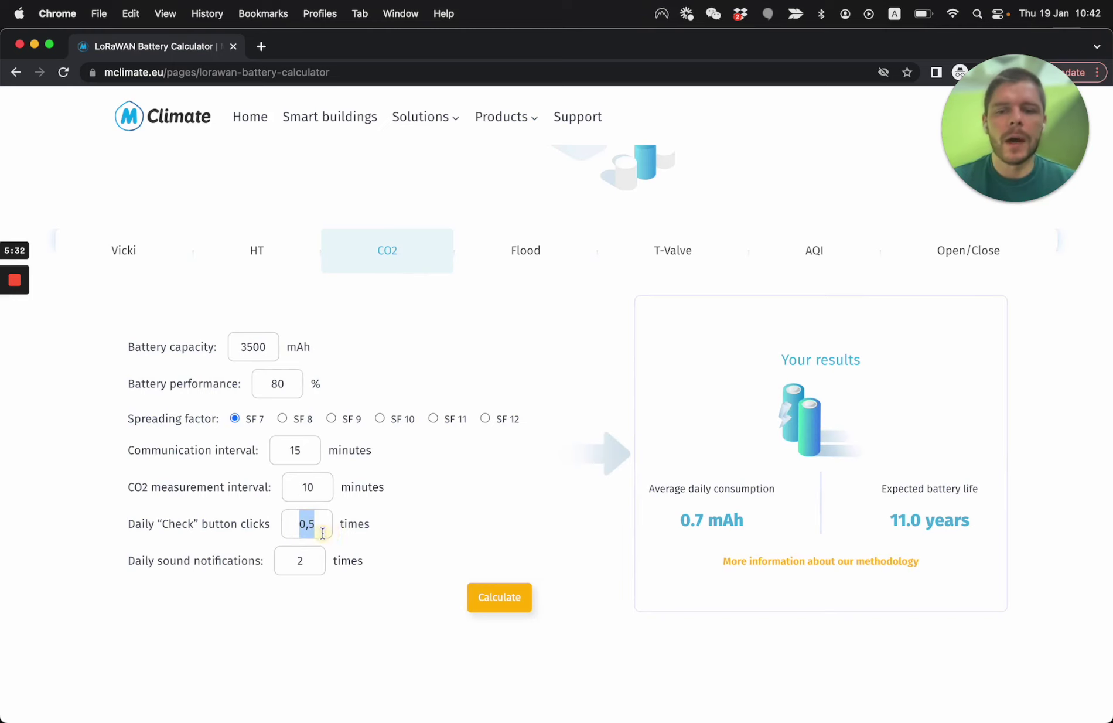
{"action": "left_click", "coordinate": [935, 262]}
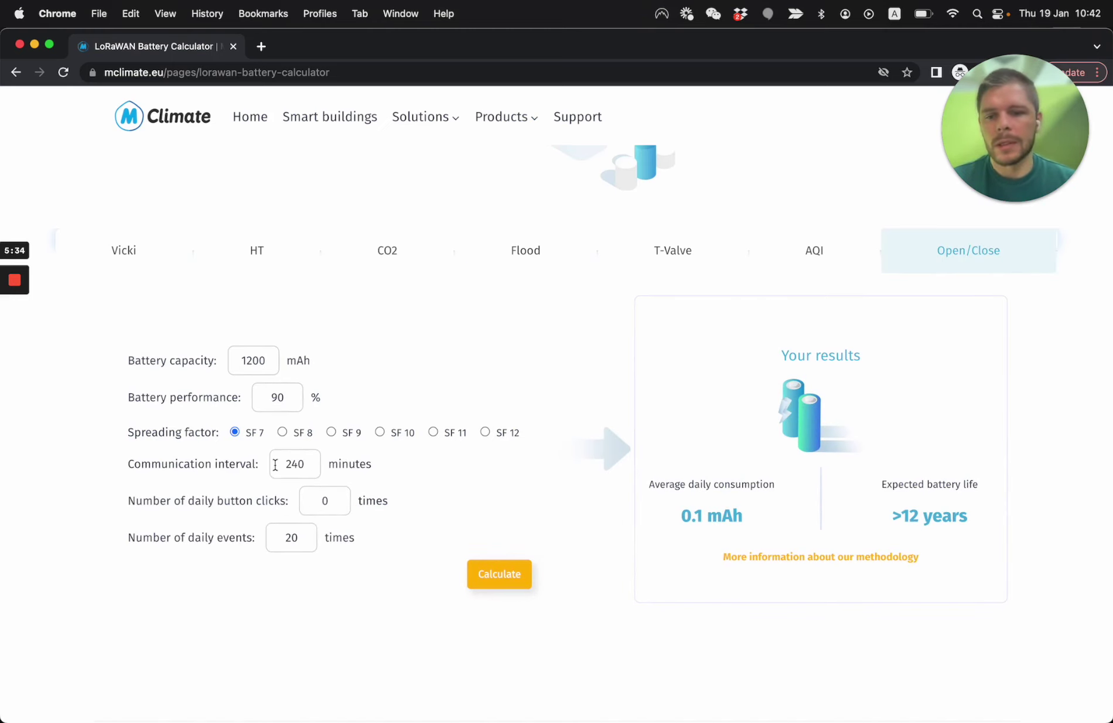
{"action": "left_click_drag", "start_coordinate": [319, 508], "coordinate": [373, 505]}
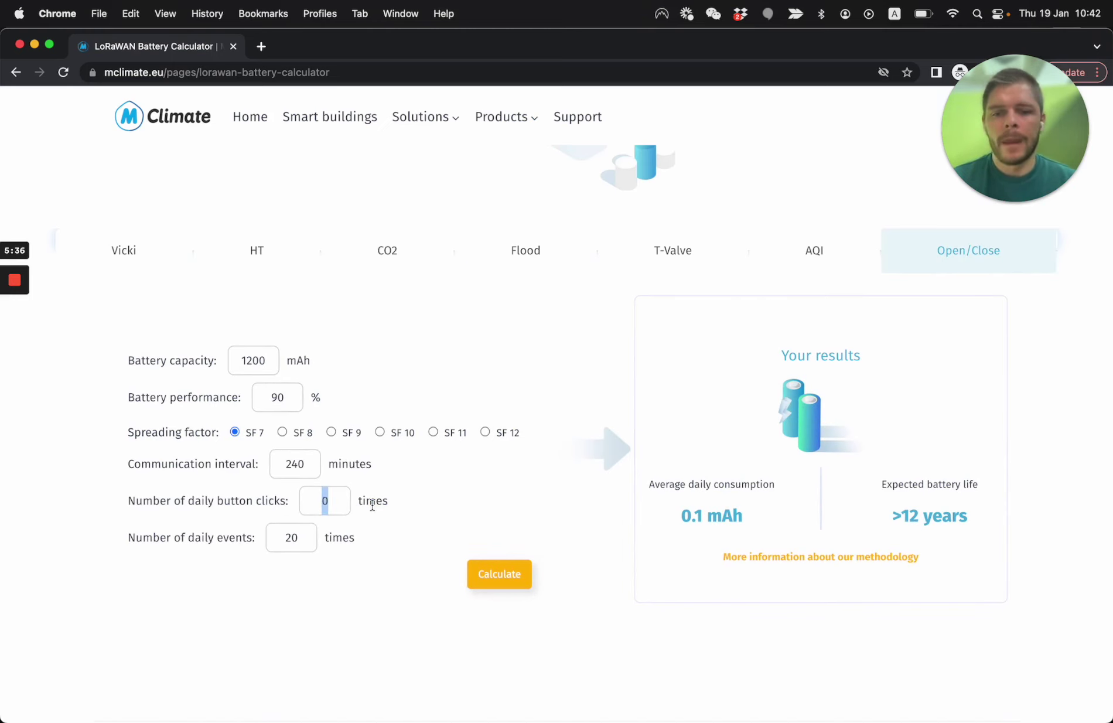
{"action": "left_click_drag", "start_coordinate": [275, 536], "coordinate": [325, 549]}
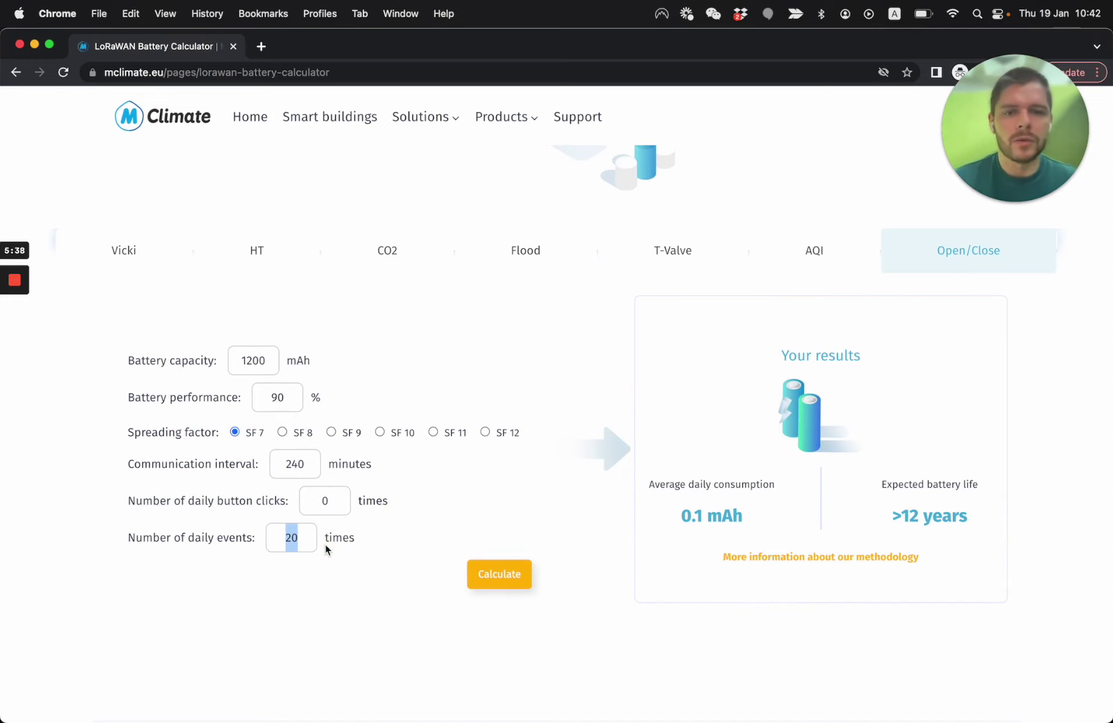
- Return to LoRaWAN Resources and locate the LoRaWAN® Payload Helper section
{"action": "scroll", "coordinate": [430, 489], "scroll_direction": "up", "scroll_amount": 5}
{"action": "left_click", "coordinate": [18, 72]}
{"action": "scroll", "coordinate": [83, 406], "scroll_direction": "down", "scroll_amount": 5}
{"action": "left_click_drag", "start_coordinate": [609, 430], "coordinate": [673, 419]}
- Open the Payload Helper tool and scroll through its Downlink Generator
{"action": "left_click", "coordinate": [709, 439]}
{"action": "left_click", "coordinate": [626, 529]}
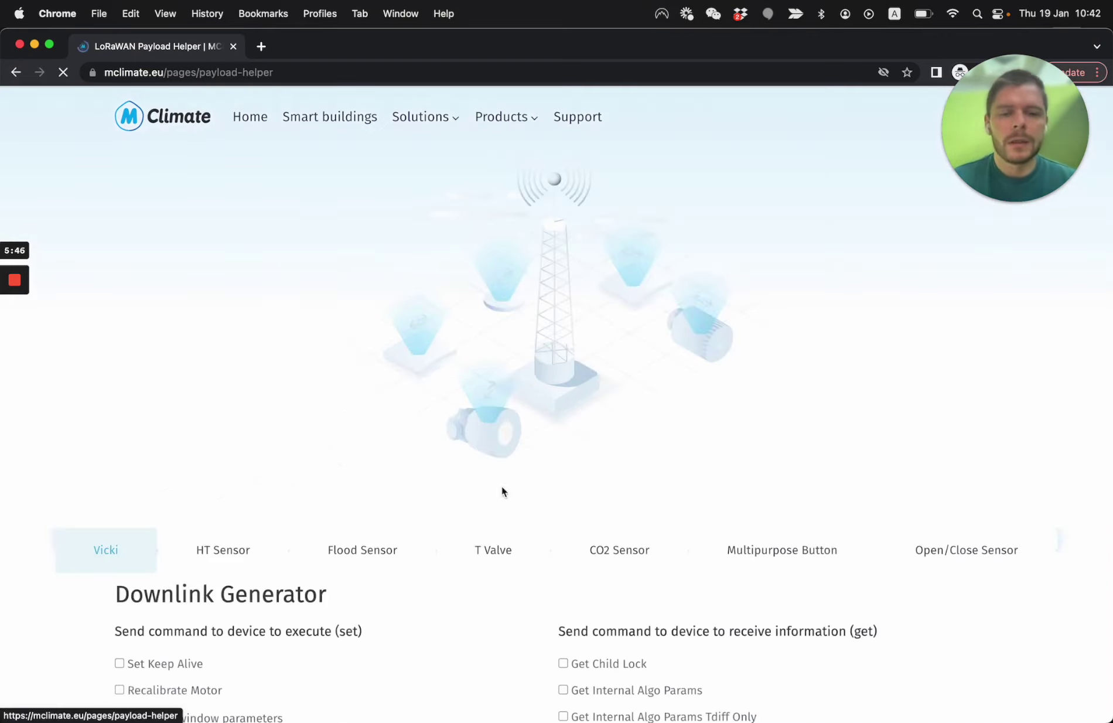
{"action": "scroll", "coordinate": [363, 463], "scroll_direction": "down", "scroll_amount": 5}
{"action": "left_click_drag", "start_coordinate": [114, 251], "coordinate": [348, 288]}
{"action": "left_click", "coordinate": [346, 290]}
{"action": "scroll", "coordinate": [342, 291], "scroll_direction": "down", "scroll_amount": 2}
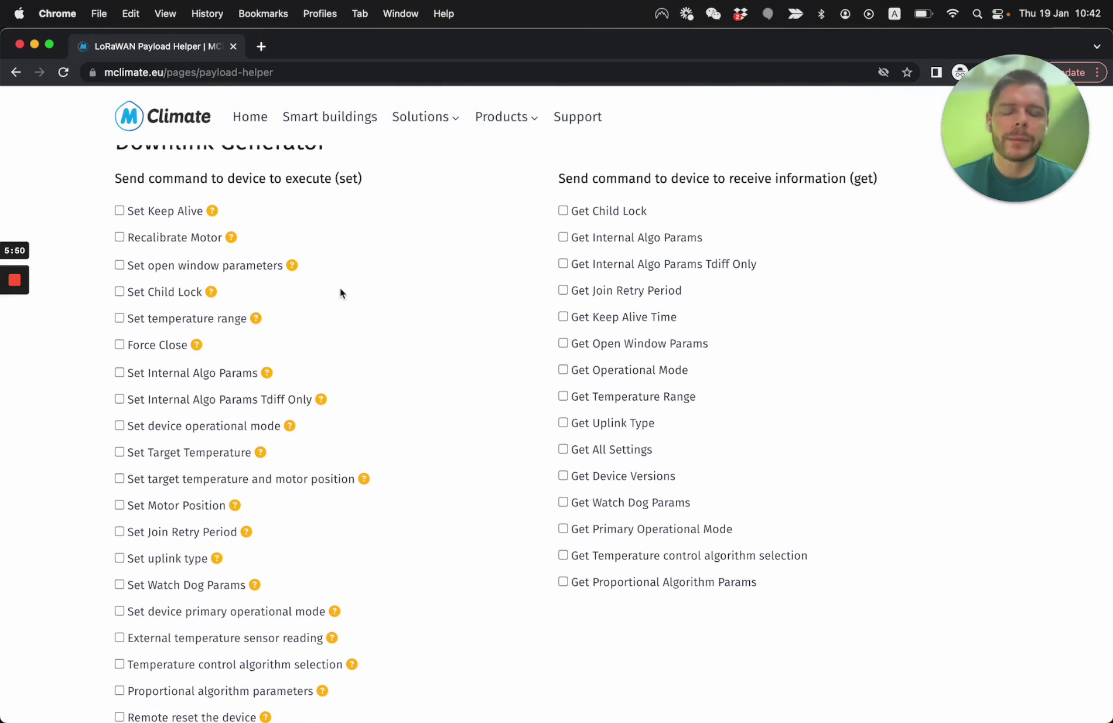
{"action": "scroll", "coordinate": [92, 486], "scroll_direction": "down", "scroll_amount": 1}
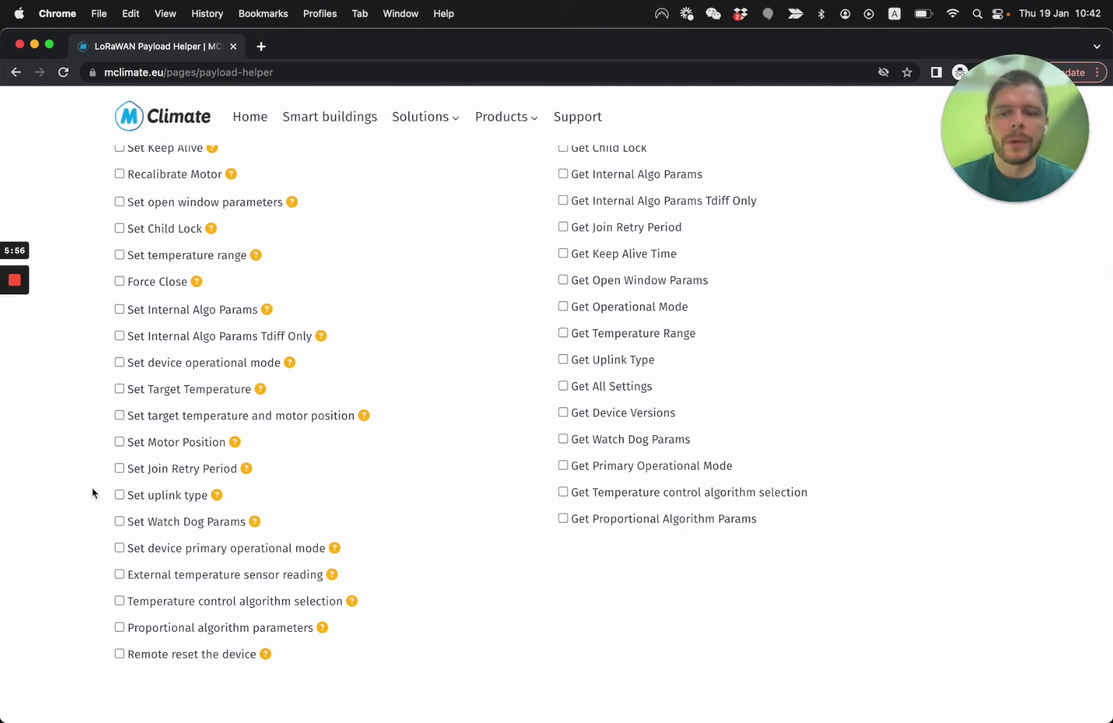
- Add a Set temperature range command from 10 to 21 to the generated command
{"action": "left_click", "coordinate": [120, 255]}
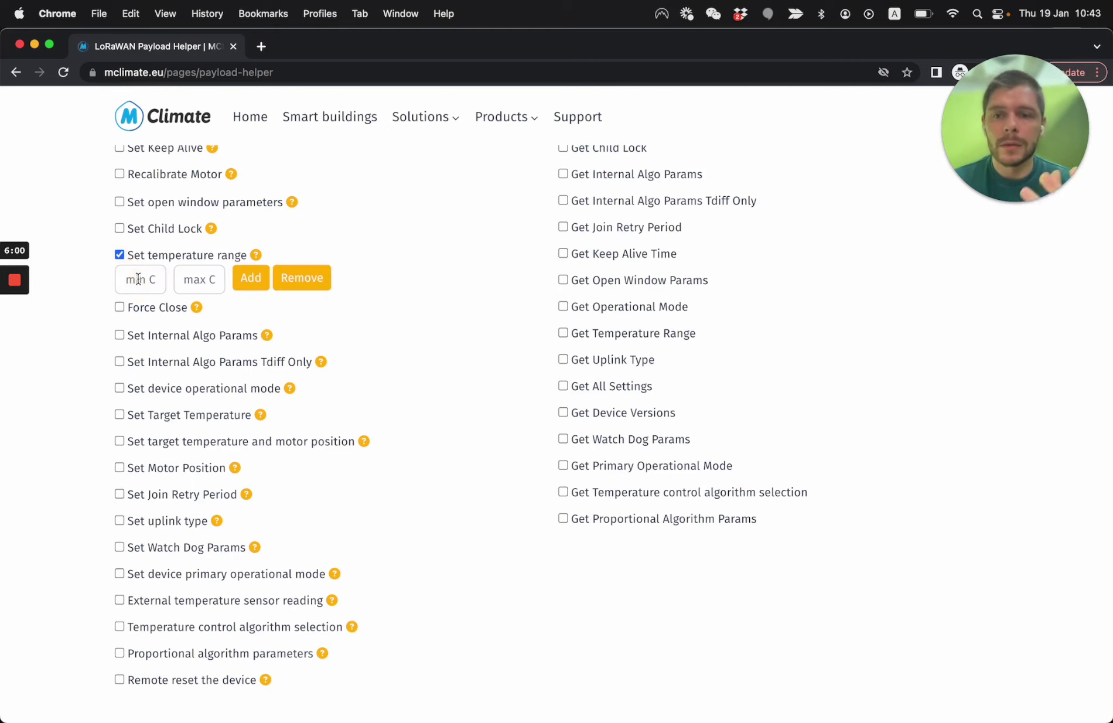
{"action": "left_click", "coordinate": [138, 279]}
{"action": "type", "text": "10"}
{"action": "left_click", "coordinate": [200, 279]}
{"action": "type", "text": "21"}
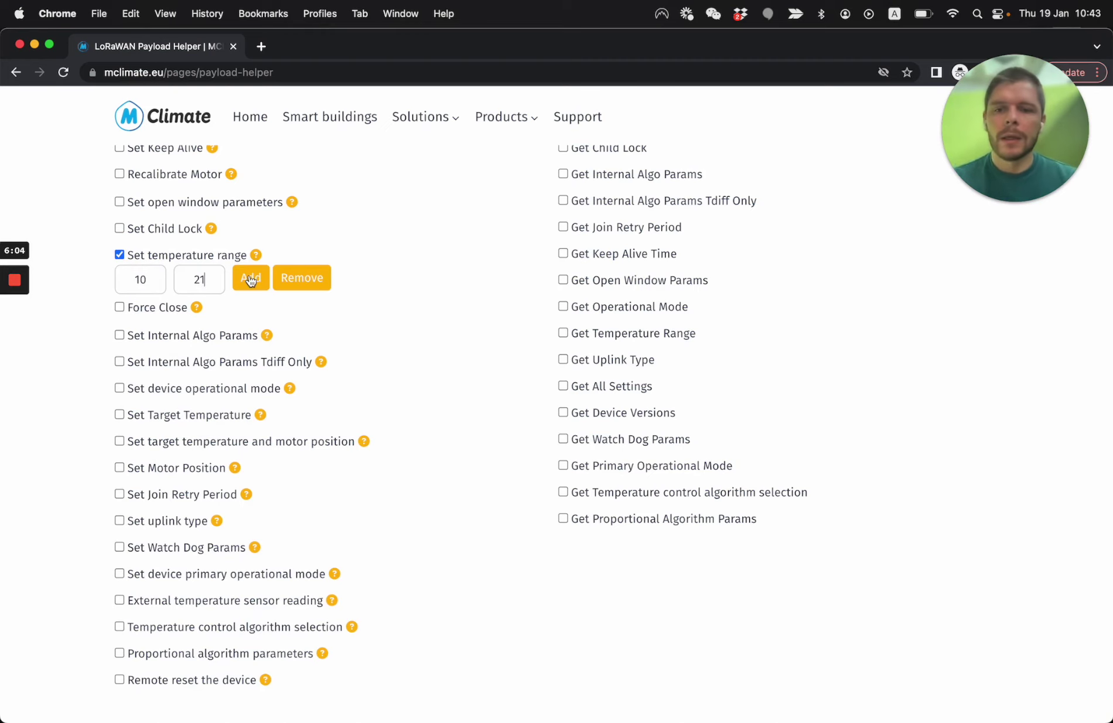
{"action": "left_click", "coordinate": [251, 278]}
{"action": "scroll", "coordinate": [375, 386], "scroll_direction": "down", "scroll_amount": 4}
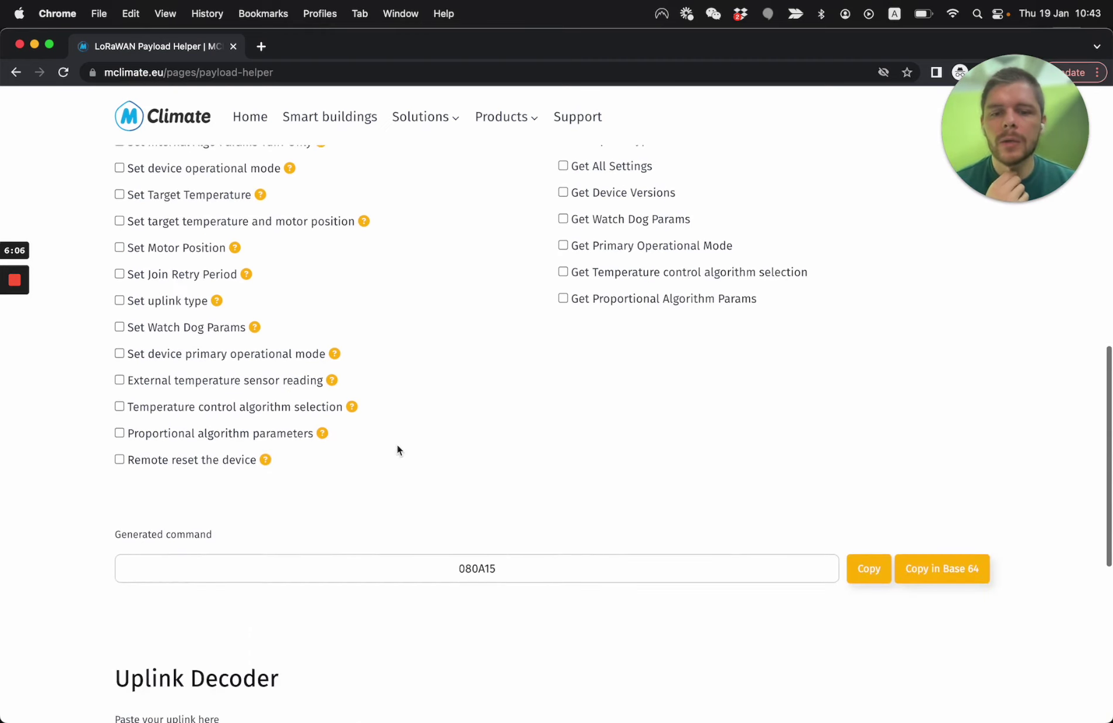
{"action": "left_click_drag", "start_coordinate": [464, 562], "coordinate": [569, 566]}
{"action": "left_click", "coordinate": [499, 466]}
- Add a Set Target Temperature command of 16 °C
{"action": "scroll", "coordinate": [498, 466], "scroll_direction": "up", "scroll_amount": 4}
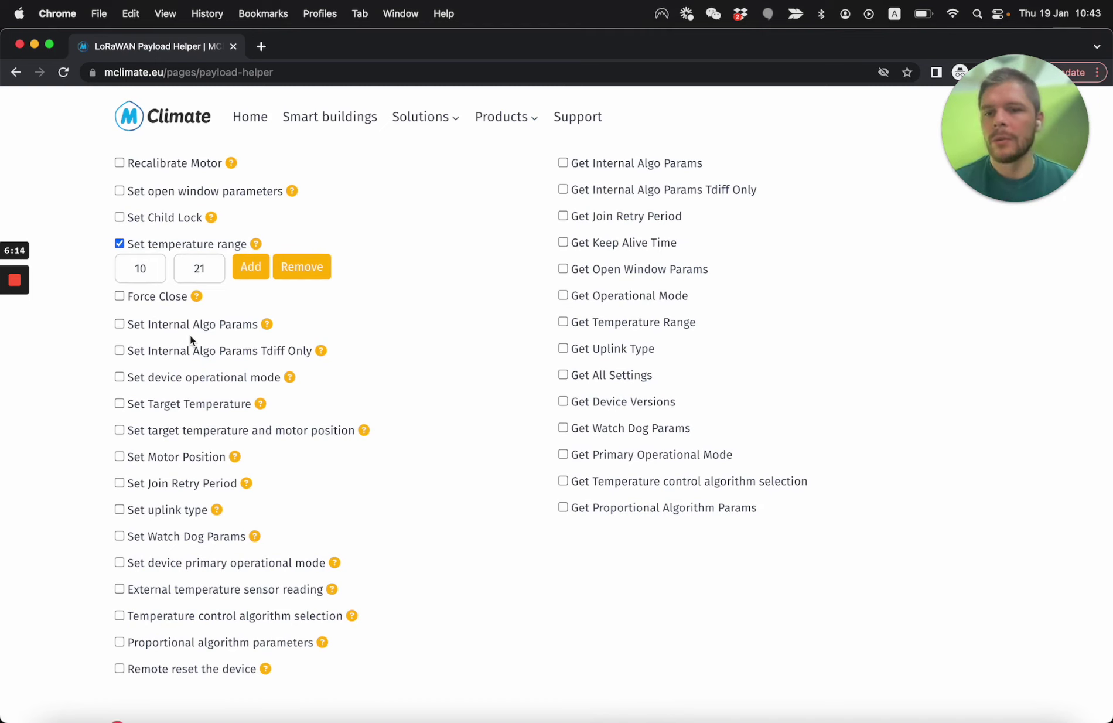
{"action": "scroll", "coordinate": [190, 337], "scroll_direction": "up", "scroll_amount": 1}
{"action": "scroll", "coordinate": [191, 338], "scroll_direction": "up", "scroll_amount": 1}
{"action": "scroll", "coordinate": [199, 417], "scroll_direction": "down", "scroll_amount": 2}
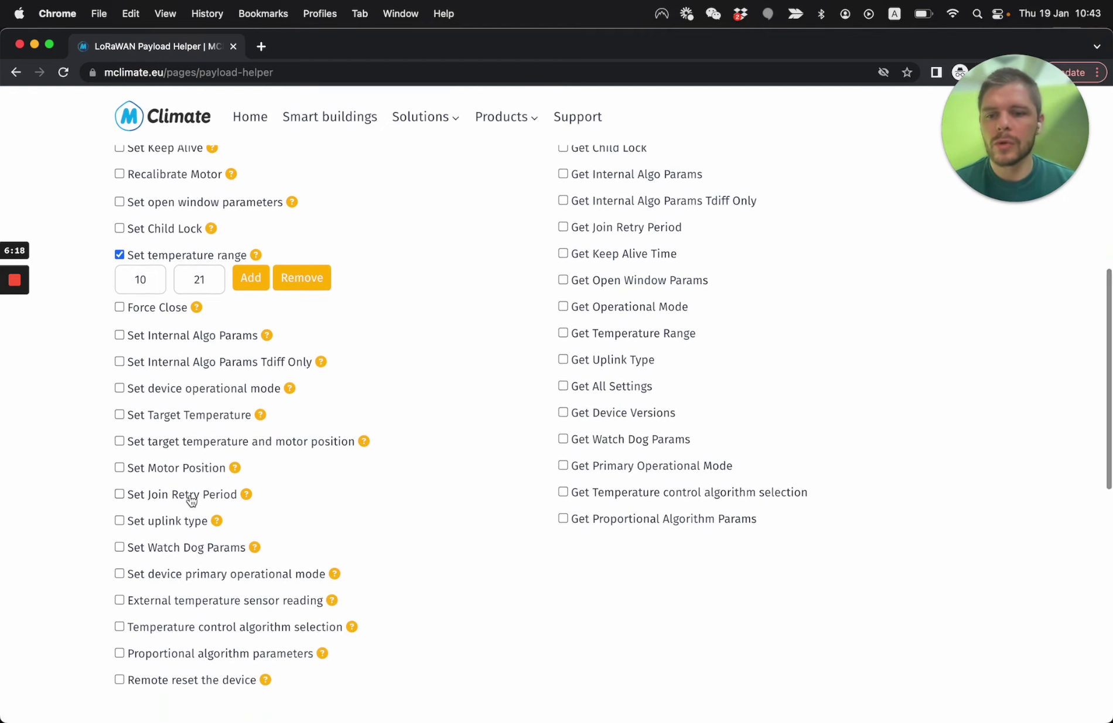
{"action": "scroll", "coordinate": [192, 501], "scroll_direction": "down", "scroll_amount": 1}
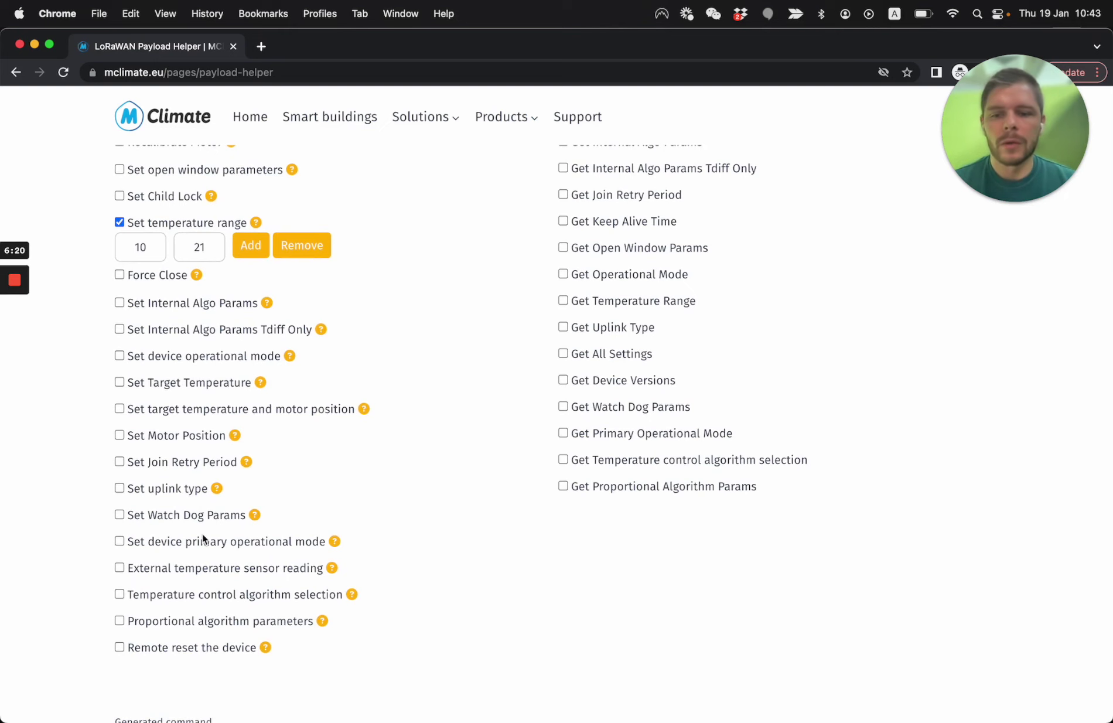
{"action": "scroll", "coordinate": [181, 497], "scroll_direction": "up", "scroll_amount": 2}
{"action": "left_click", "coordinate": [162, 447]}
{"action": "left_click", "coordinate": [147, 485]}
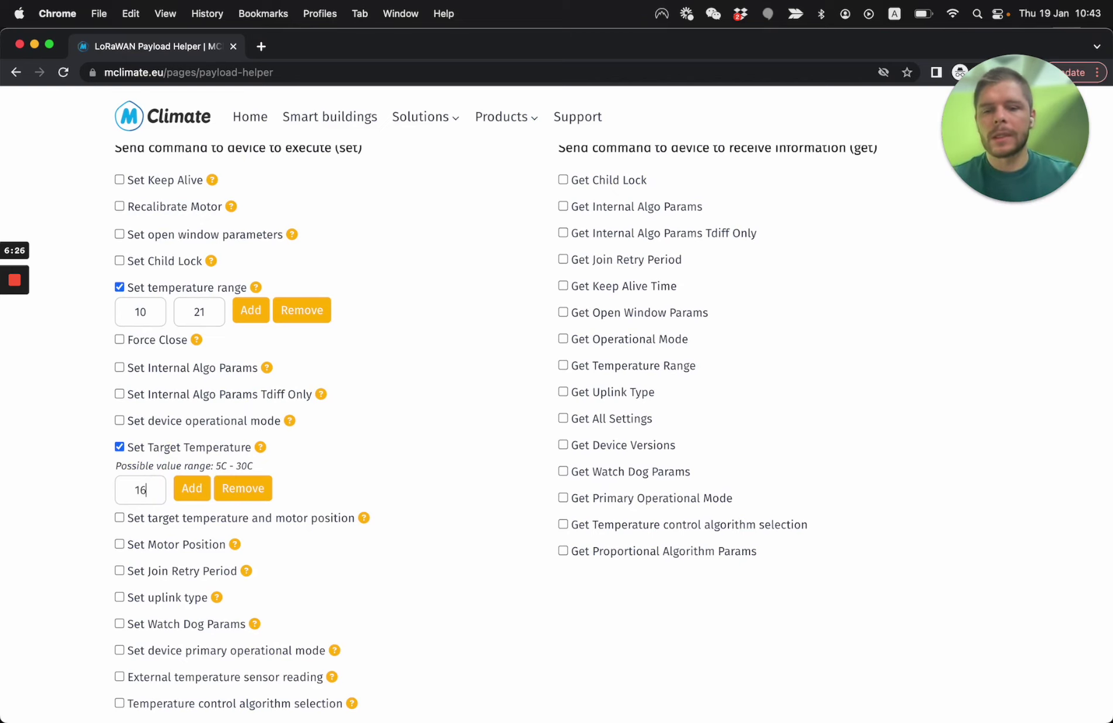
{"action": "scroll", "coordinate": [199, 492], "scroll_direction": "down", "scroll_amount": 5}
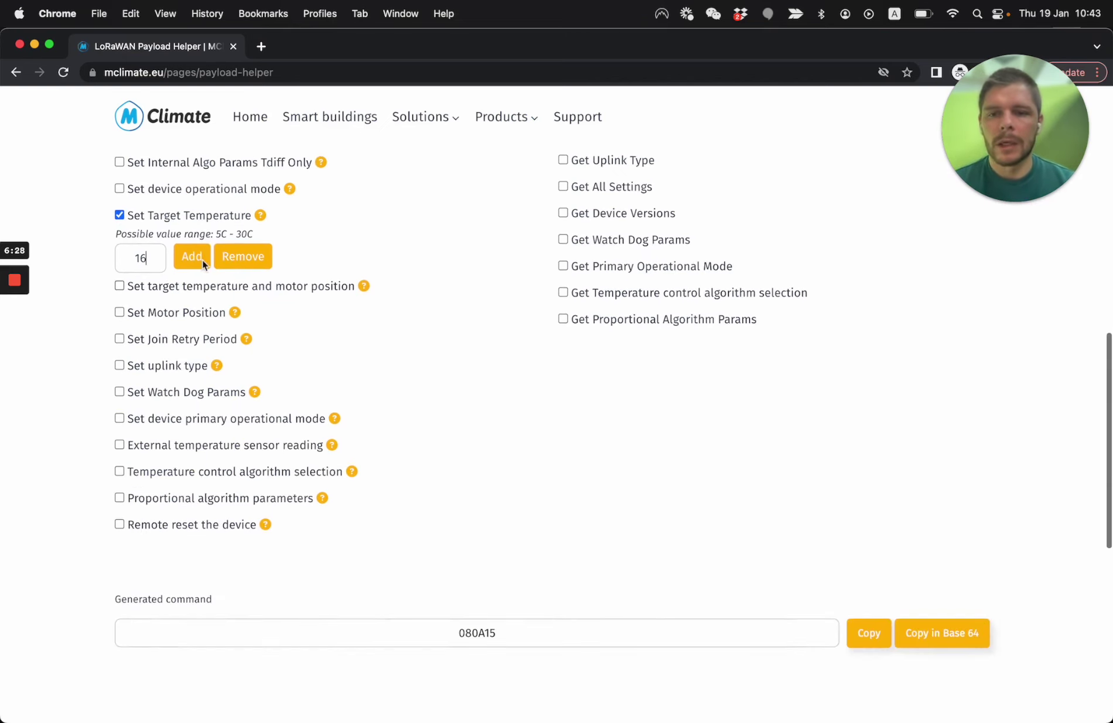
{"action": "left_click", "coordinate": [194, 253]}
- Highlight the generated command 080A150E10, then move down to the Uplink Decoder
{"action": "left_click", "coordinate": [459, 629]}
{"action": "left_click", "coordinate": [617, 626]}
{"action": "left_click_drag", "start_coordinate": [457, 633], "coordinate": [554, 606]}
{"action": "left_click", "coordinate": [550, 586]}
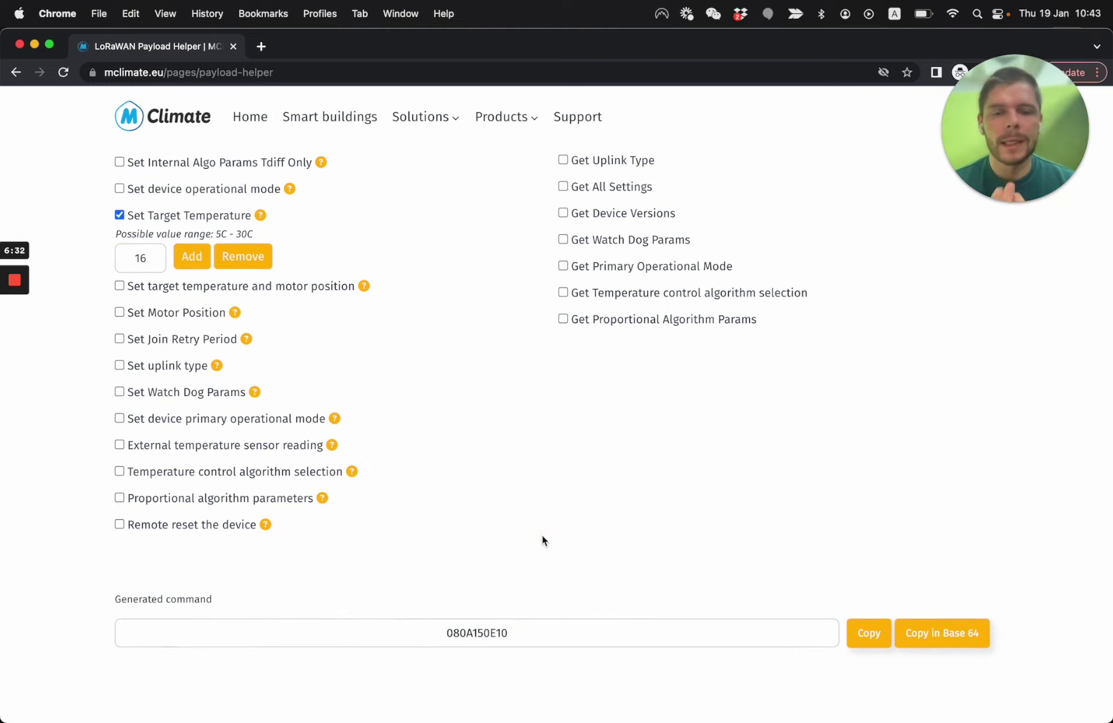
{"action": "scroll", "coordinate": [542, 535], "scroll_direction": "down", "scroll_amount": 2}
{"action": "scroll", "coordinate": [542, 535], "scroll_direction": "down", "scroll_amount": 2}
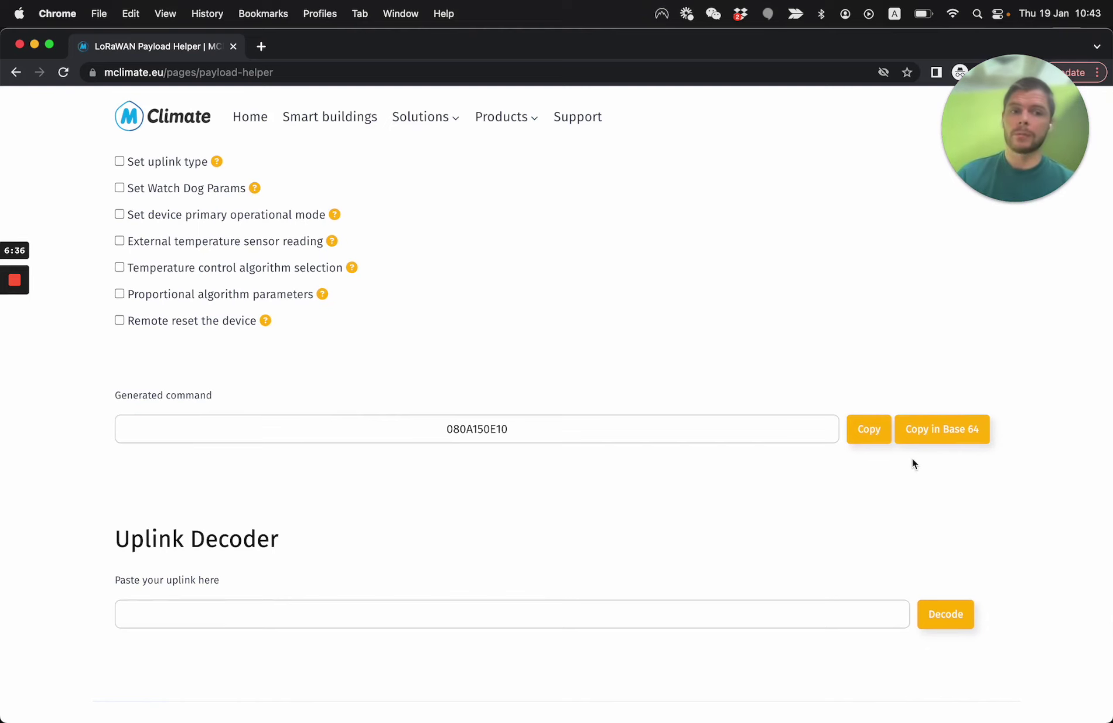
- Decode the saved uplink 180101185d8ef60a12d000 in the Uplink Decoder
{"action": "scroll", "coordinate": [595, 472], "scroll_direction": "down", "scroll_amount": 2}
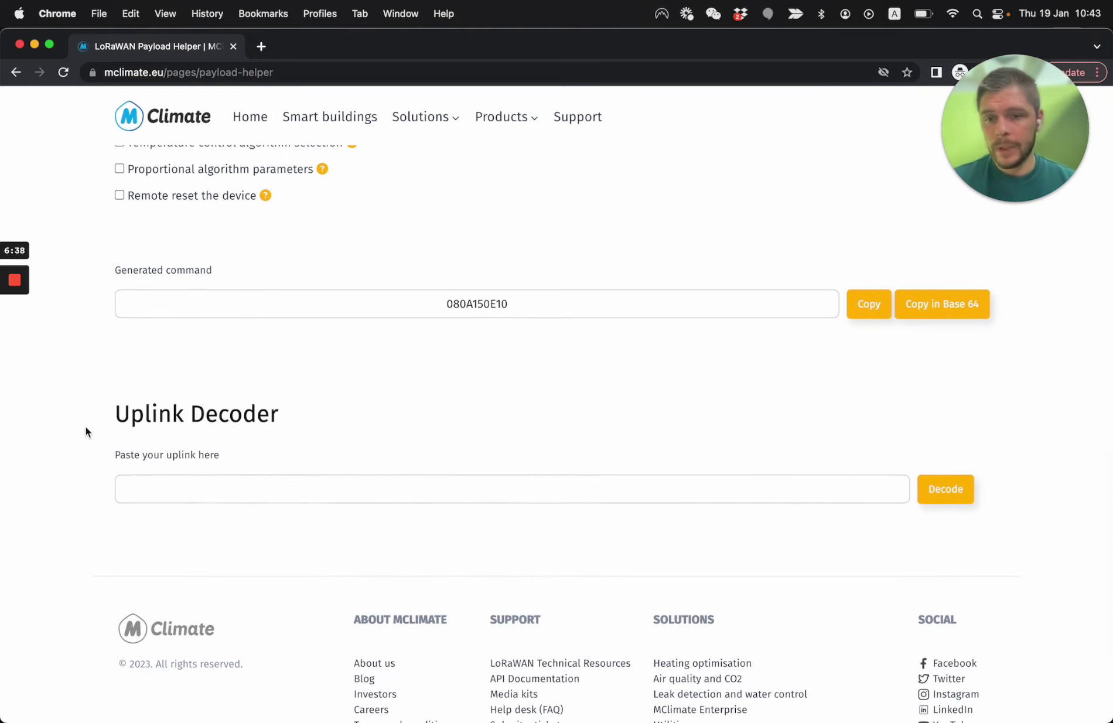
{"action": "left_click_drag", "start_coordinate": [84, 425], "coordinate": [318, 429]}
{"action": "left_click", "coordinate": [318, 428]}
{"action": "left_click", "coordinate": [376, 501]}
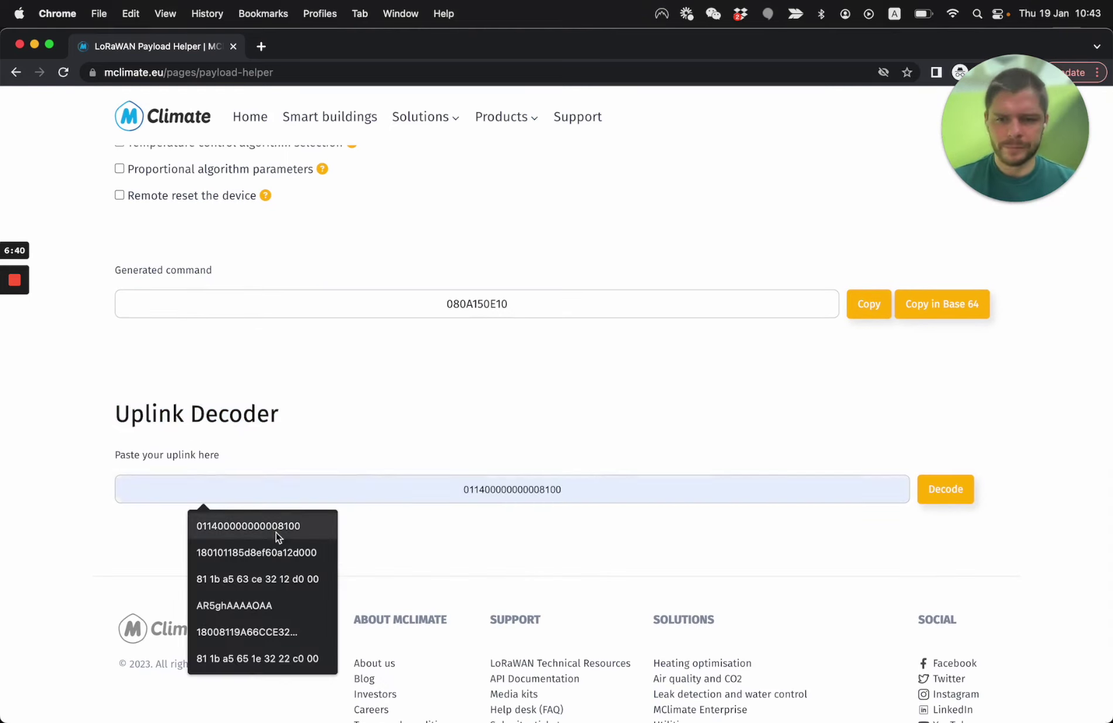
{"action": "left_click", "coordinate": [256, 551]}
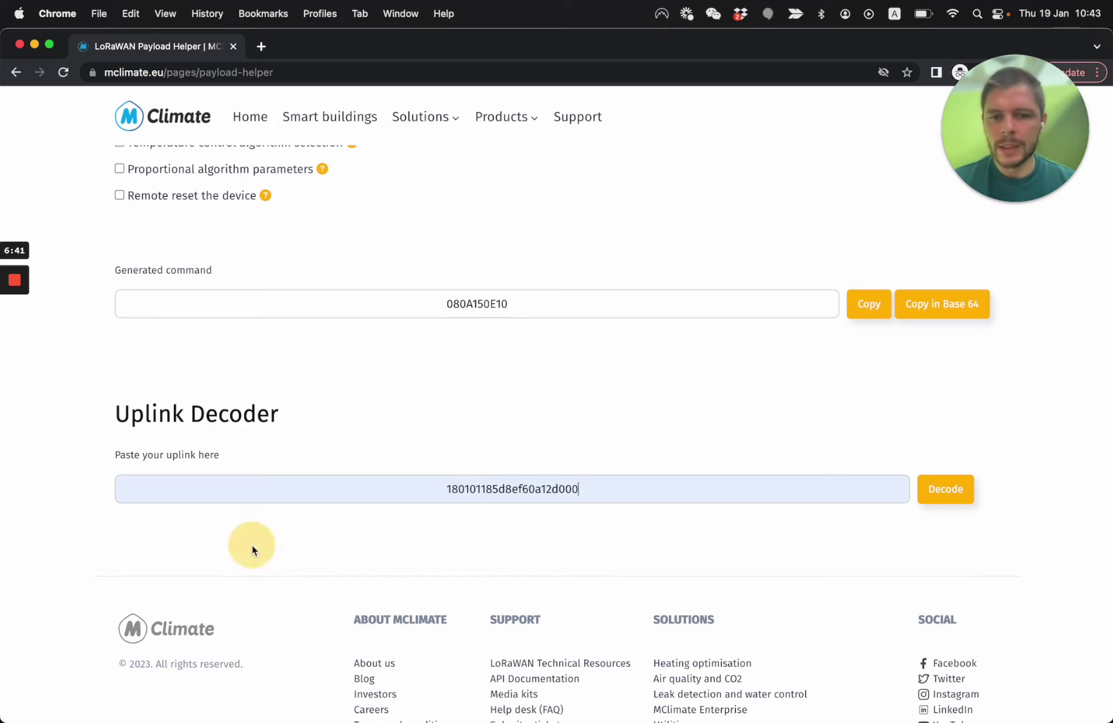
{"action": "left_click", "coordinate": [949, 493]}
- Review the decoded readings from operationalMode through batteryVoltage
{"action": "scroll", "coordinate": [487, 414], "scroll_direction": "down", "scroll_amount": 3}
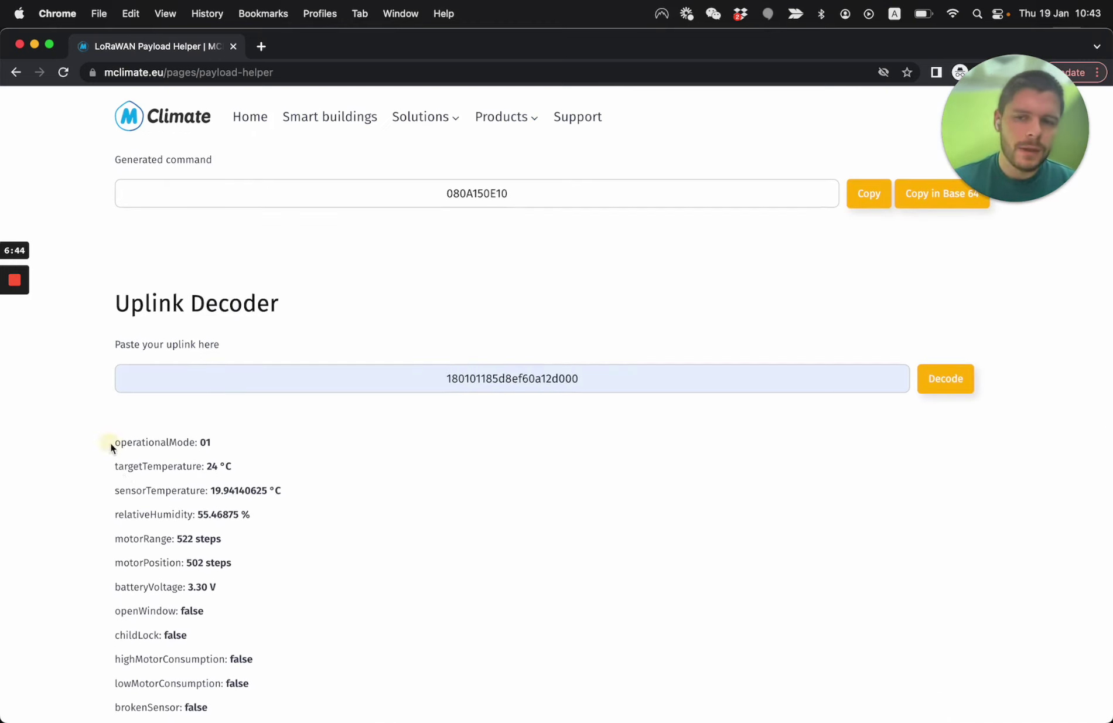
{"action": "left_click_drag", "start_coordinate": [123, 443], "coordinate": [327, 588]}
{"action": "left_click", "coordinate": [327, 588]}
{"action": "scroll", "coordinate": [484, 507], "scroll_direction": "down", "scroll_amount": 2}
{"action": "left_click_drag", "start_coordinate": [136, 388], "coordinate": [301, 614]}
{"action": "left_click", "coordinate": [301, 613]}
{"action": "left_click_drag", "start_coordinate": [160, 415], "coordinate": [262, 614]}
{"action": "left_click", "coordinate": [267, 625]}
- Go back to the LoRaWAN Resources page
{"action": "scroll", "coordinate": [267, 625], "scroll_direction": "up", "scroll_amount": 3}
{"action": "scroll", "coordinate": [267, 625], "scroll_direction": "up", "scroll_amount": 15}
{"action": "left_click", "coordinate": [8, 67]}
- Open the TRV Compatibility tool and browse its brand grid
{"action": "scroll", "coordinate": [548, 439], "scroll_direction": "down", "scroll_amount": 7}
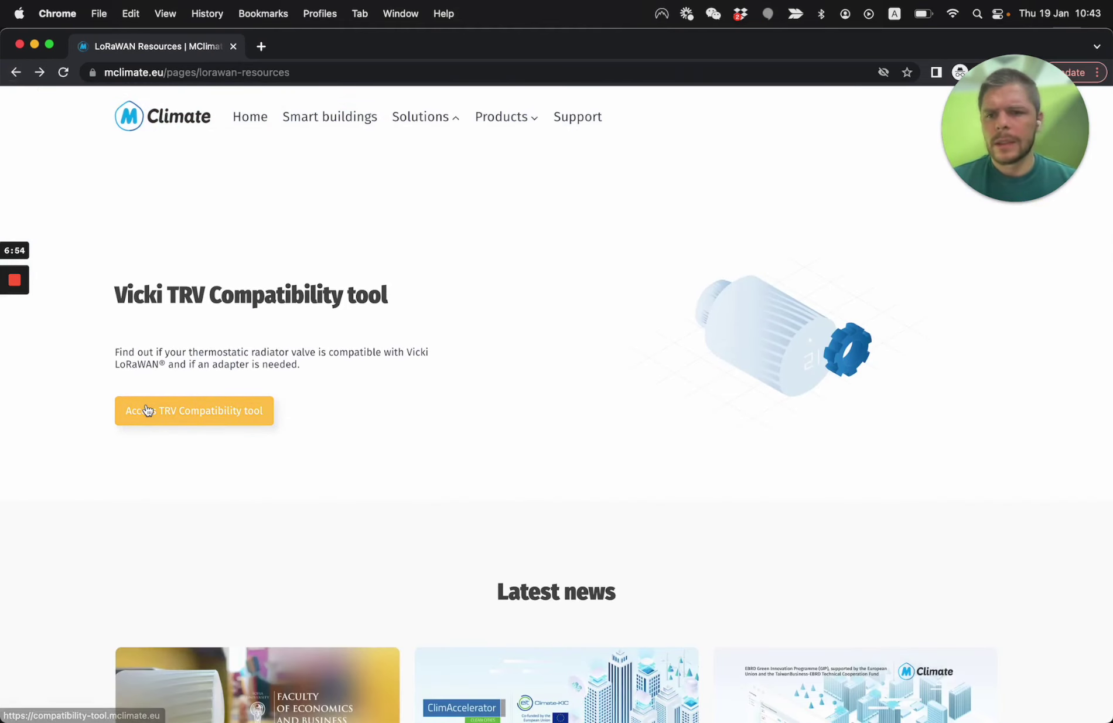
{"action": "left_click", "coordinate": [147, 410]}
{"action": "scroll", "coordinate": [146, 410], "scroll_direction": "down", "scroll_amount": 4}
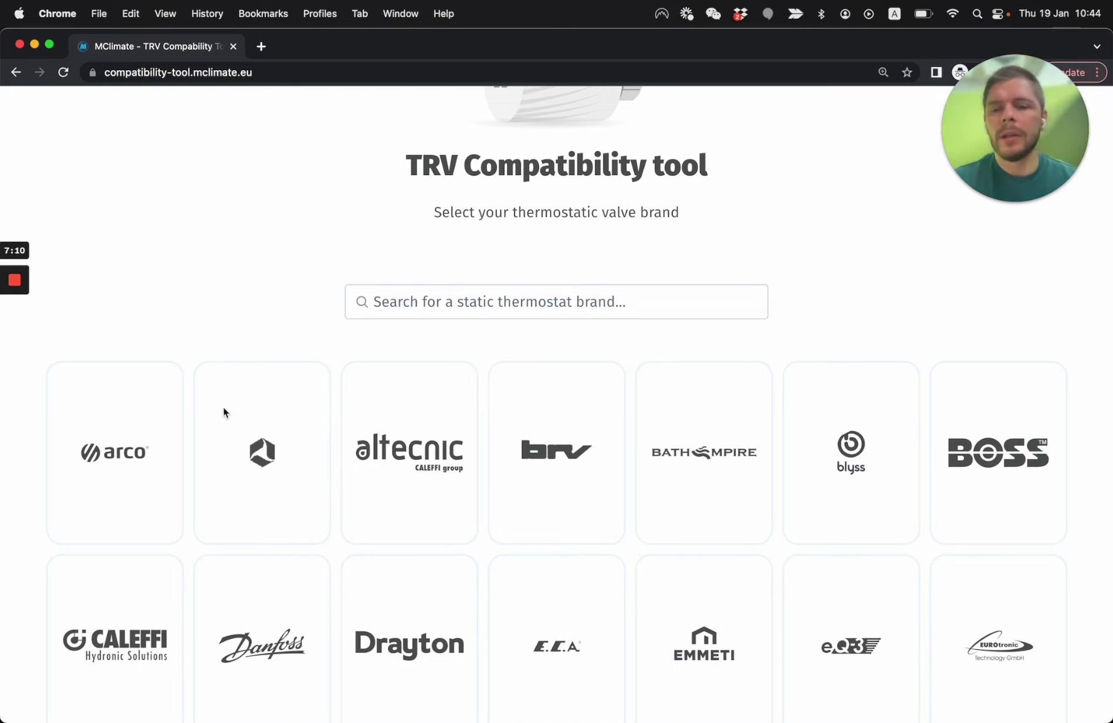
{"action": "scroll", "coordinate": [583, 262], "scroll_direction": "up", "scroll_amount": 4}
- Switch to choosing valves by model and browse the model thumbnails from 105TC onward
{"action": "left_click", "coordinate": [637, 131]}
{"action": "scroll", "coordinate": [243, 391], "scroll_direction": "down", "scroll_amount": 3}
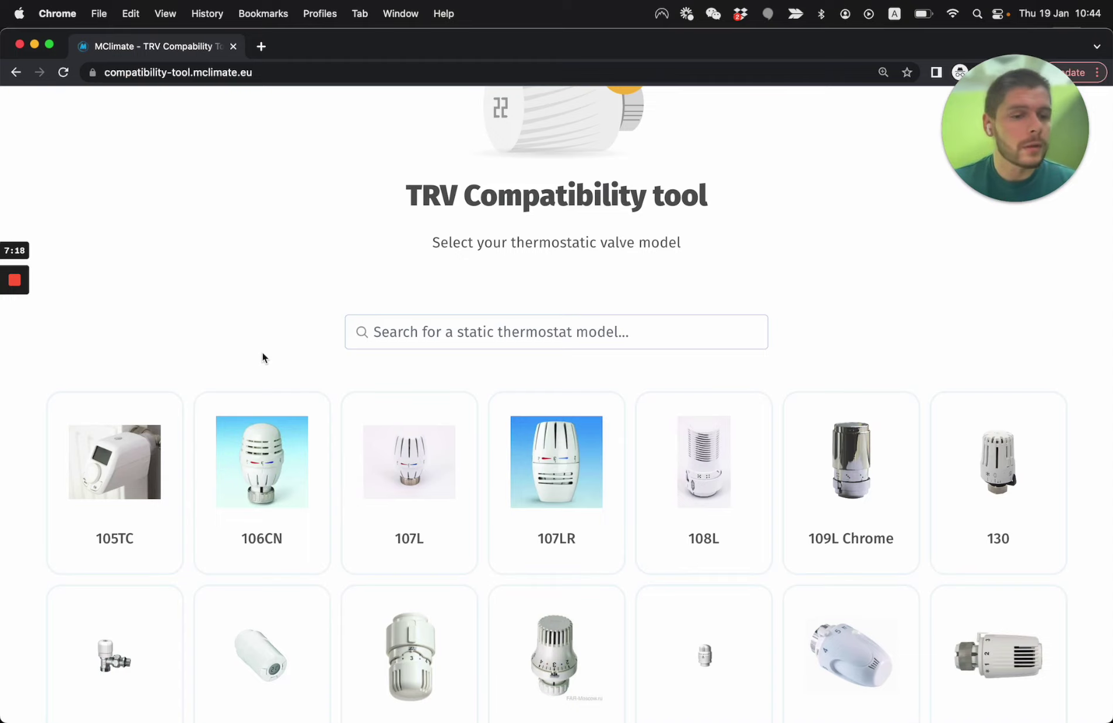
{"action": "scroll", "coordinate": [246, 265], "scroll_direction": "up", "scroll_amount": 2}
{"action": "scroll", "coordinate": [246, 267], "scroll_direction": "down", "scroll_amount": 10}
{"action": "scroll", "coordinate": [246, 265], "scroll_direction": "down", "scroll_amount": 15}
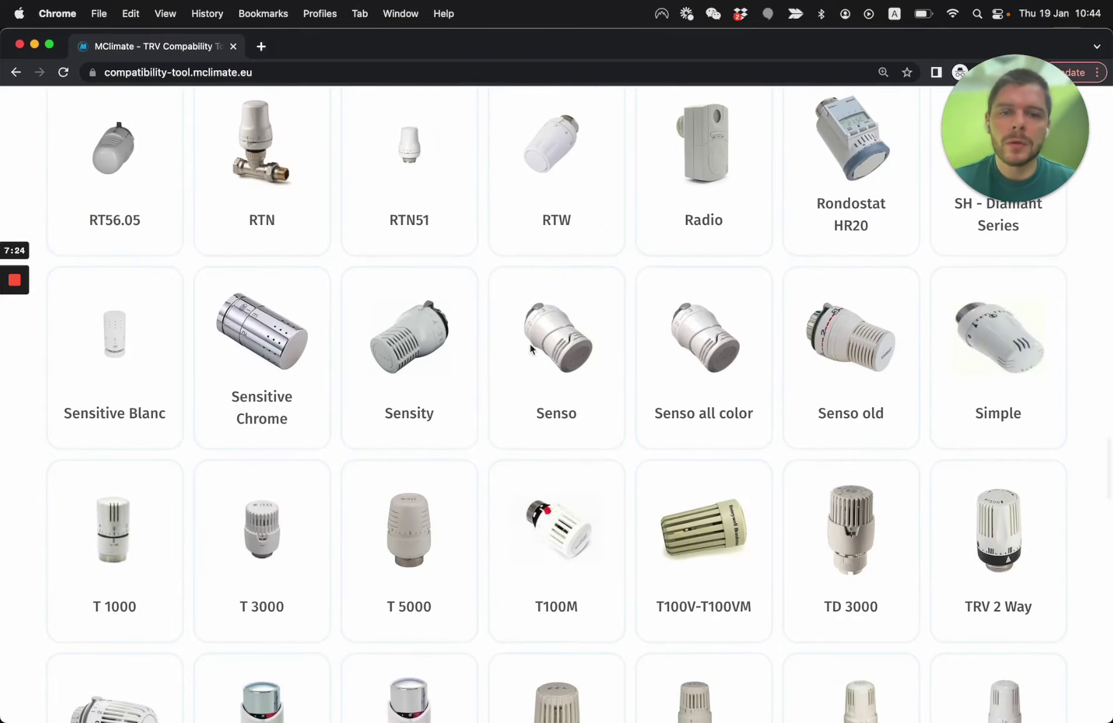
{"action": "scroll", "coordinate": [534, 378], "scroll_direction": "down", "scroll_amount": 12}
{"action": "scroll", "coordinate": [533, 378], "scroll_direction": "up", "scroll_amount": 20}
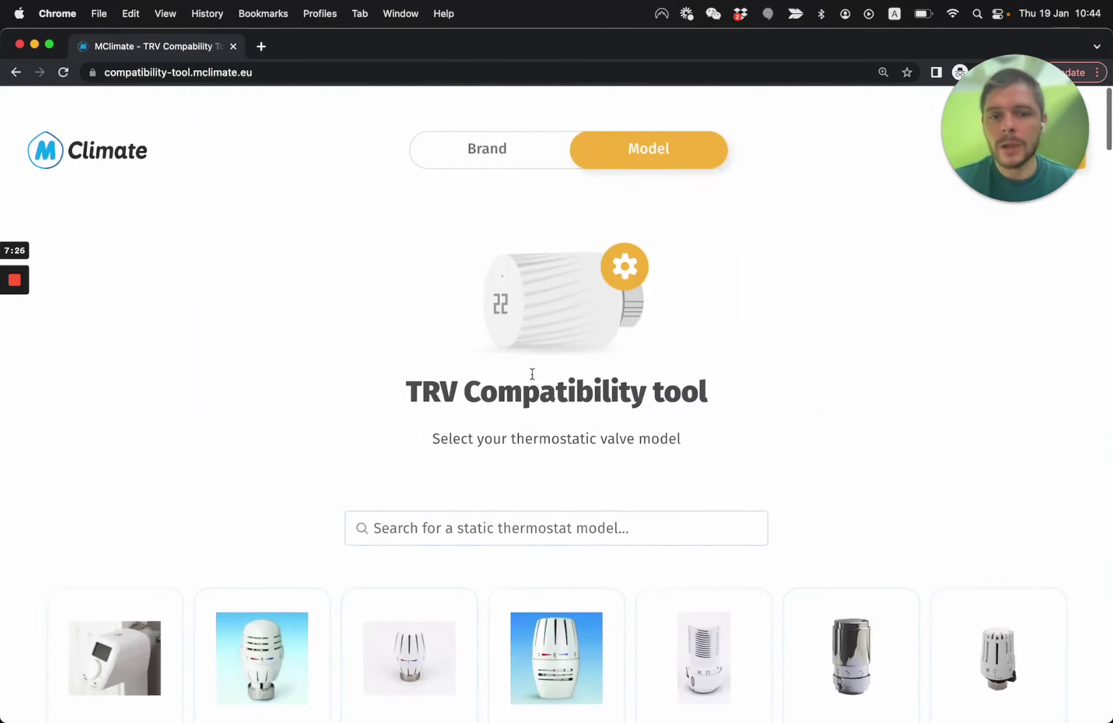
- Switch back to brand selection, try a valve-logo brand, then toggle Model and Brand again
{"action": "left_click", "coordinate": [502, 130]}
{"action": "scroll", "coordinate": [431, 412], "scroll_direction": "down", "scroll_amount": 20}
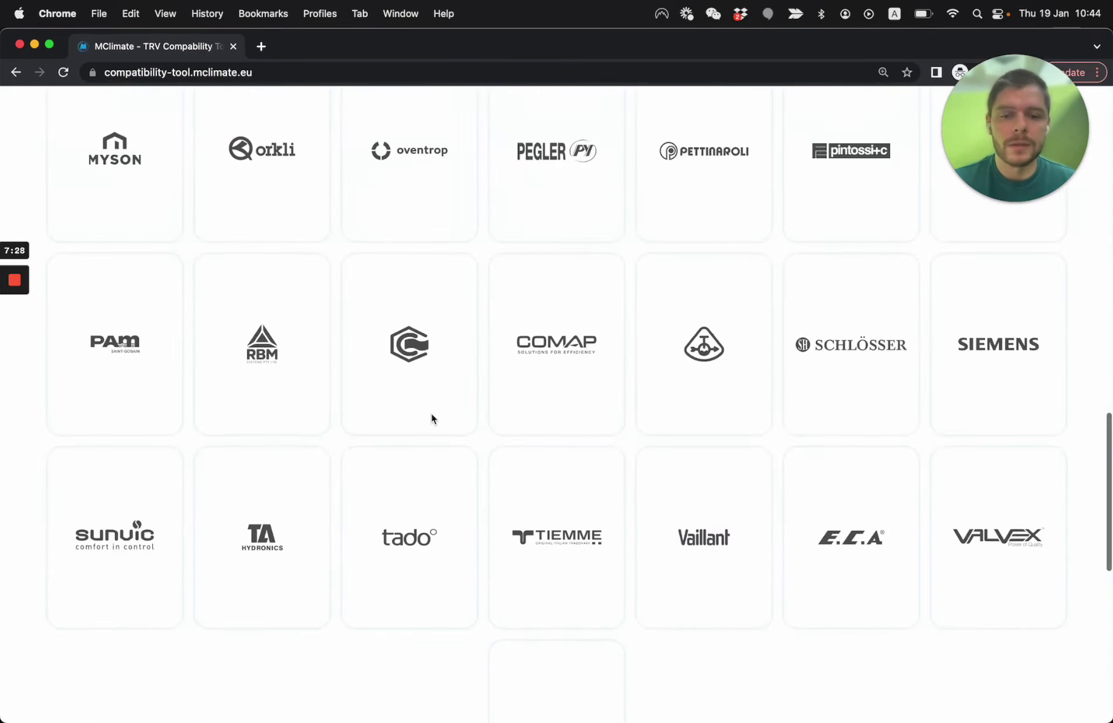
{"action": "left_click", "coordinate": [707, 341]}
{"action": "scroll", "coordinate": [603, 300], "scroll_direction": "down", "scroll_amount": 2}
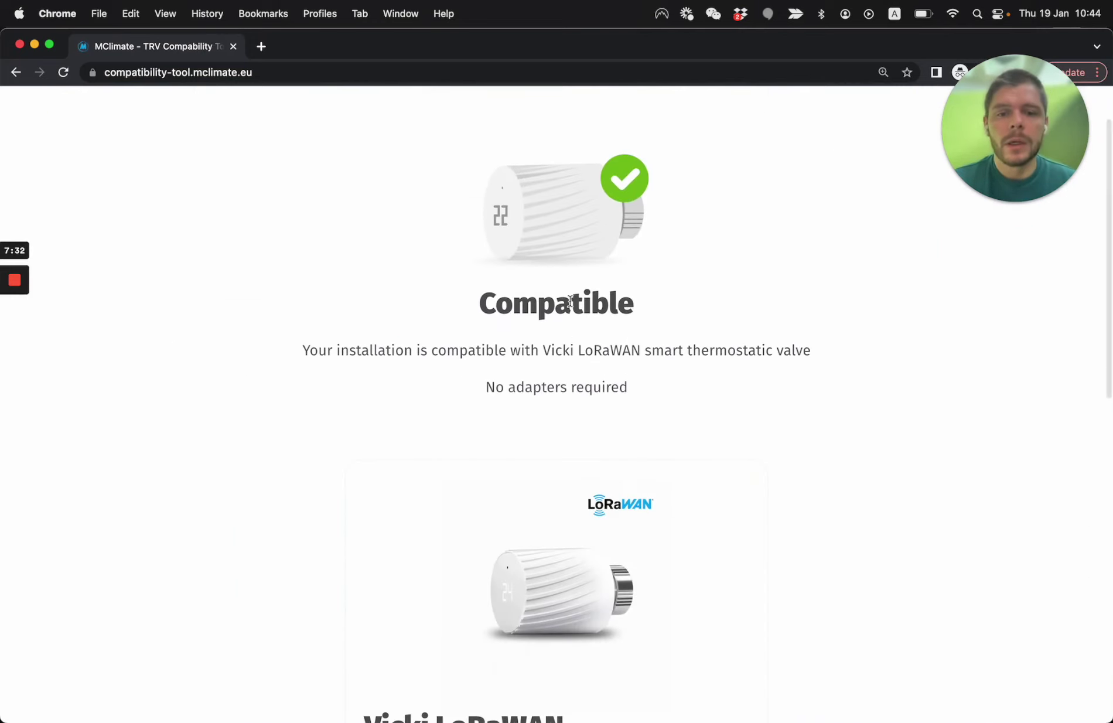
{"action": "scroll", "coordinate": [573, 234], "scroll_direction": "up", "scroll_amount": 2}
{"action": "left_click", "coordinate": [643, 128]}
{"action": "scroll", "coordinate": [373, 507], "scroll_direction": "down", "scroll_amount": 7}
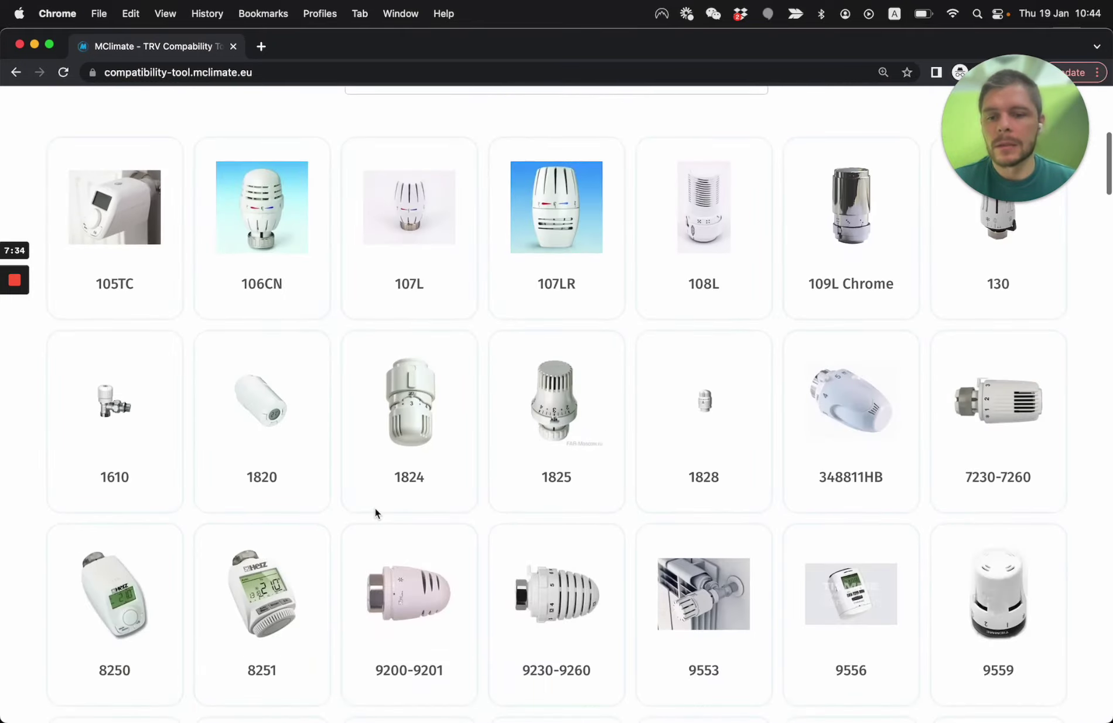
{"action": "scroll", "coordinate": [372, 515], "scroll_direction": "up", "scroll_amount": 7}
{"action": "left_click", "coordinate": [514, 148]}
{"action": "scroll", "coordinate": [452, 494], "scroll_direction": "down", "scroll_amount": 5}
{"action": "scroll", "coordinate": [234, 468], "scroll_direction": "down", "scroll_amount": 4}
- Select the Danfoss brand and scroll through its valve model grid
{"action": "left_click", "coordinate": [292, 286]}
{"action": "scroll", "coordinate": [328, 363], "scroll_direction": "up", "scroll_amount": 7}
{"action": "scroll", "coordinate": [360, 433], "scroll_direction": "down", "scroll_amount": 6}
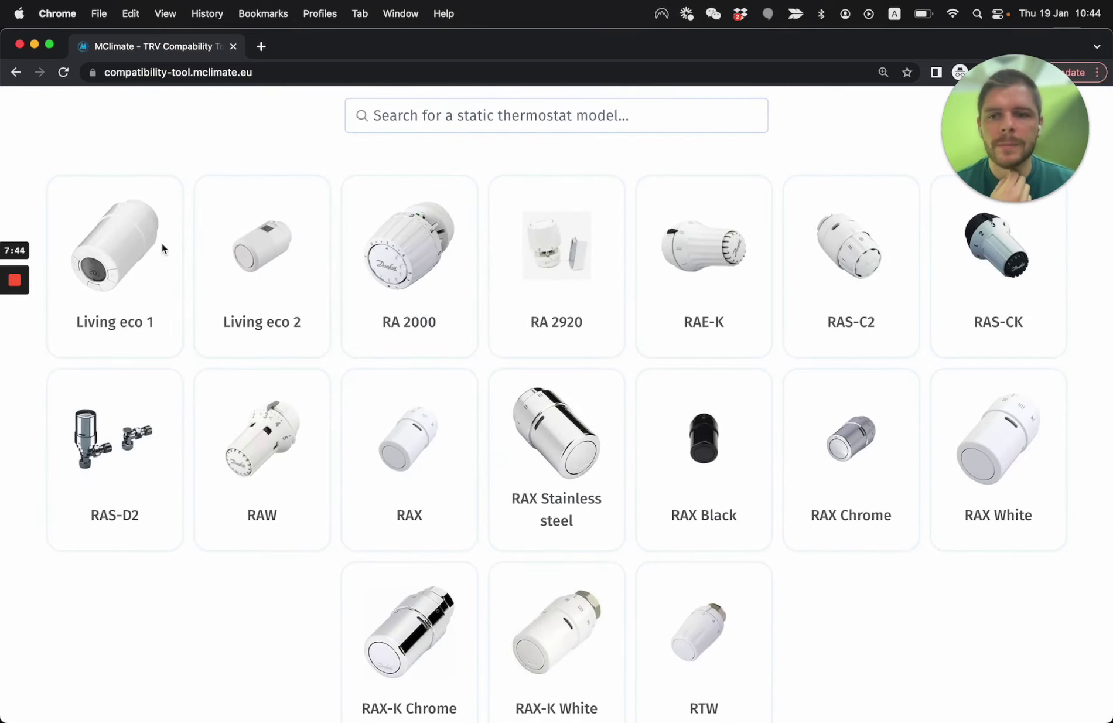
{"action": "scroll", "coordinate": [603, 357], "scroll_direction": "down", "scroll_amount": 4}
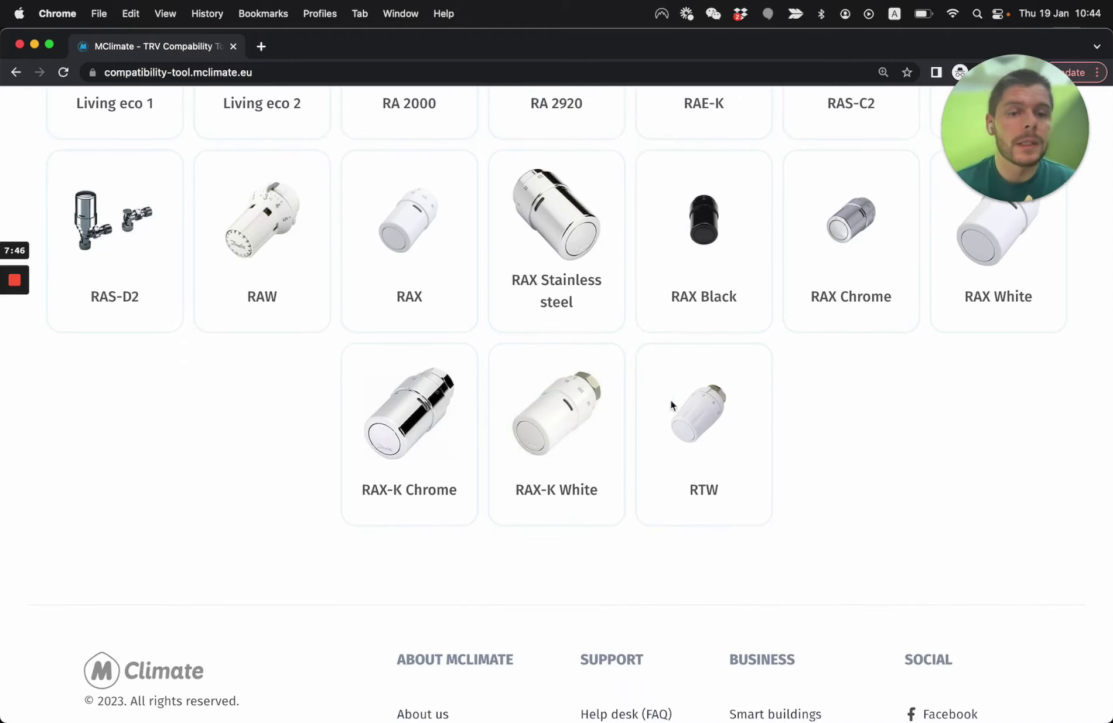
{"action": "scroll", "coordinate": [729, 456], "scroll_direction": "up", "scroll_amount": 2}
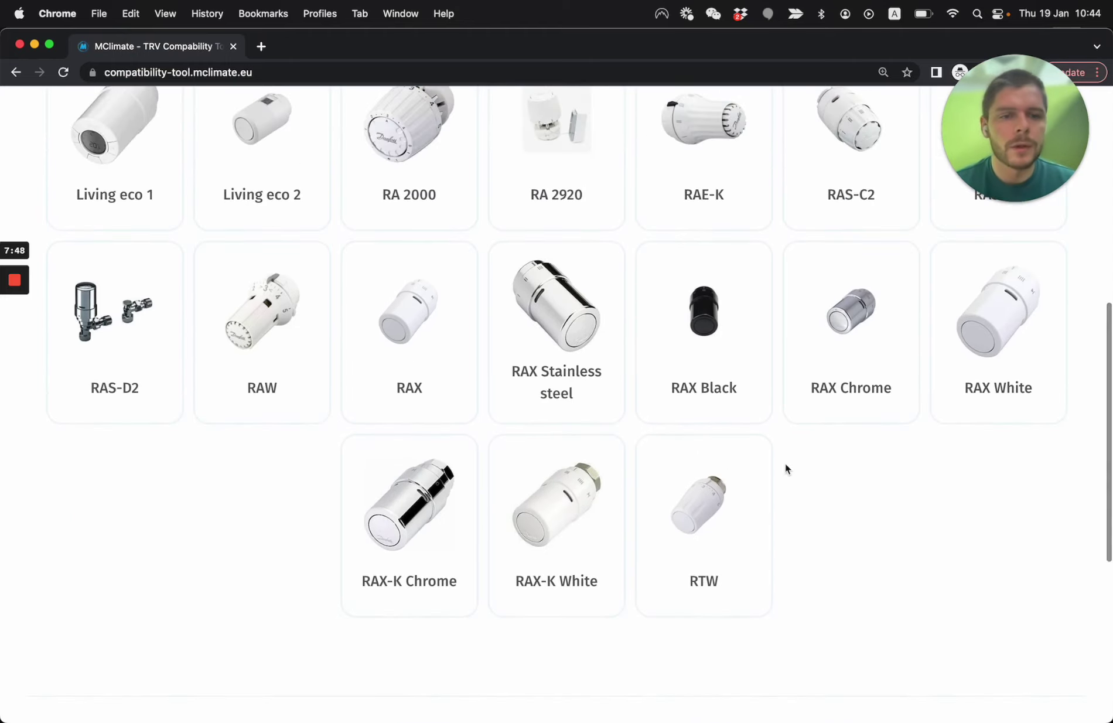
{"action": "scroll", "coordinate": [811, 468], "scroll_direction": "up", "scroll_amount": 2}
- Check the RAS-C2 valve: Compatible with the Danfoss RA to M30 x 1.5 adapter, then scroll to prices
{"action": "left_click", "coordinate": [869, 266]}
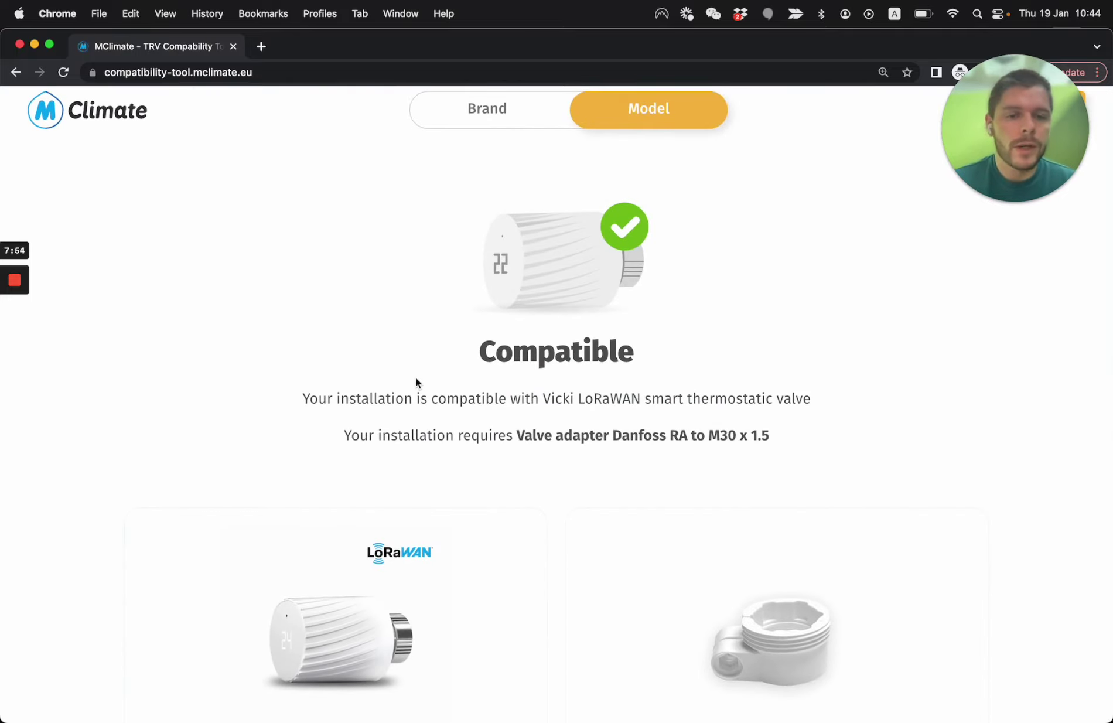
{"action": "scroll", "coordinate": [415, 383], "scroll_direction": "down", "scroll_amount": 2}
{"action": "left_click_drag", "start_coordinate": [523, 369], "coordinate": [725, 397]}
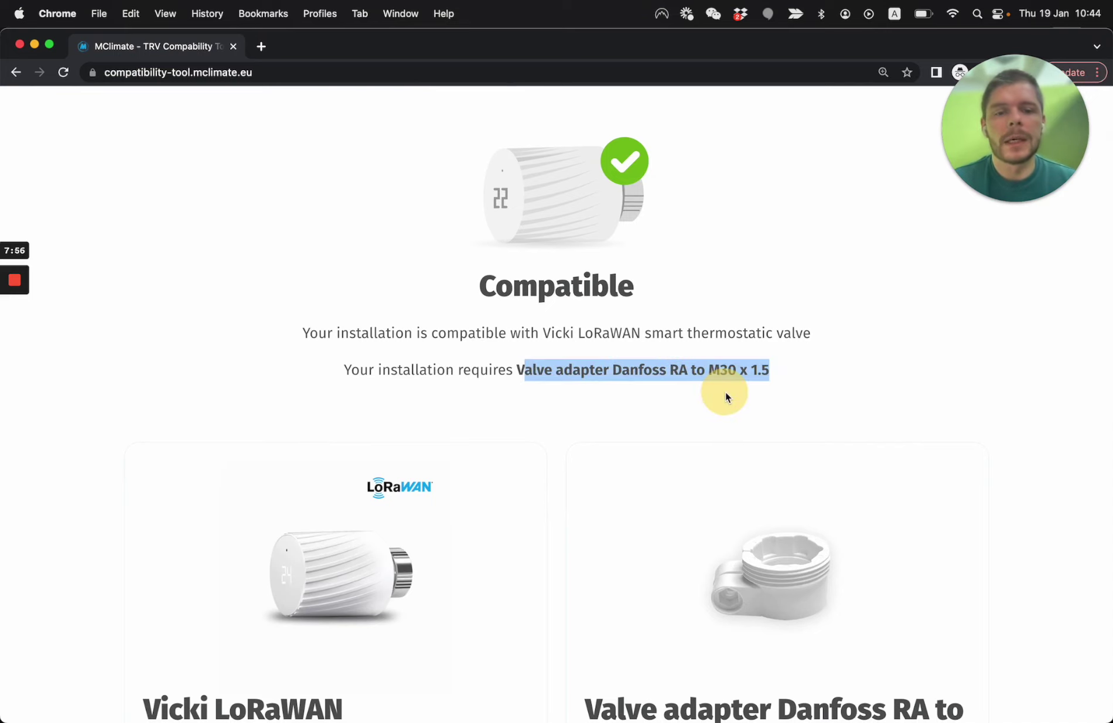
{"action": "left_click", "coordinate": [725, 397]}
{"action": "left_click_drag", "start_coordinate": [620, 372], "coordinate": [795, 375]}
{"action": "left_click", "coordinate": [795, 376]}
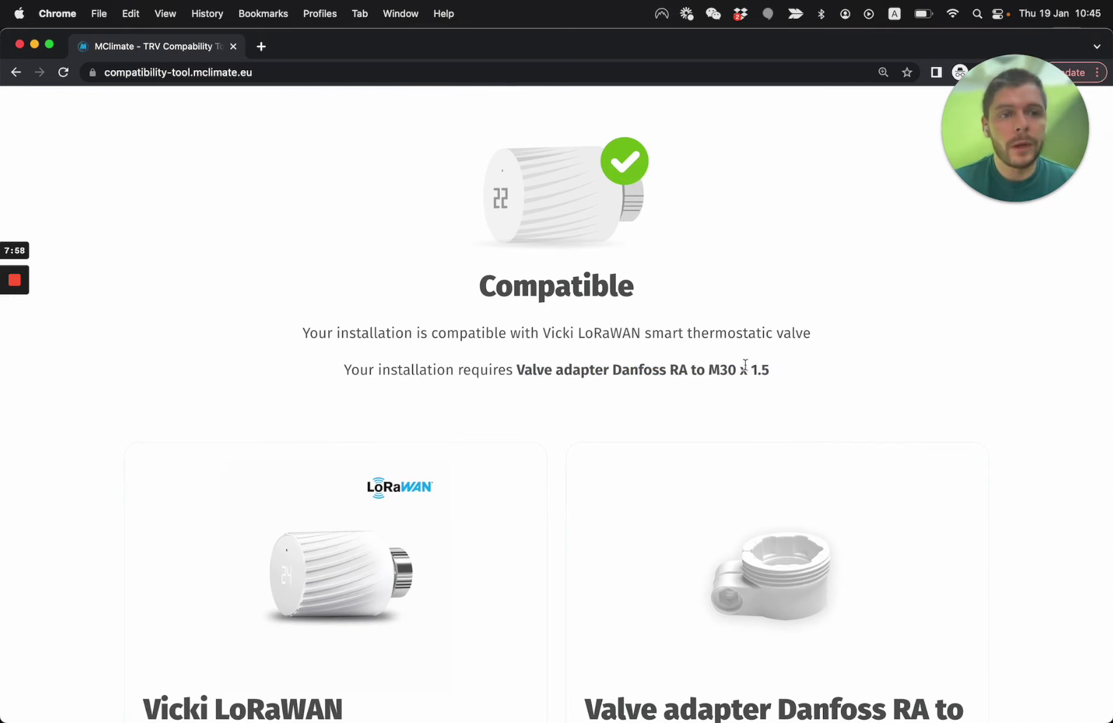
{"action": "scroll", "coordinate": [691, 364], "scroll_direction": "down", "scroll_amount": 4}
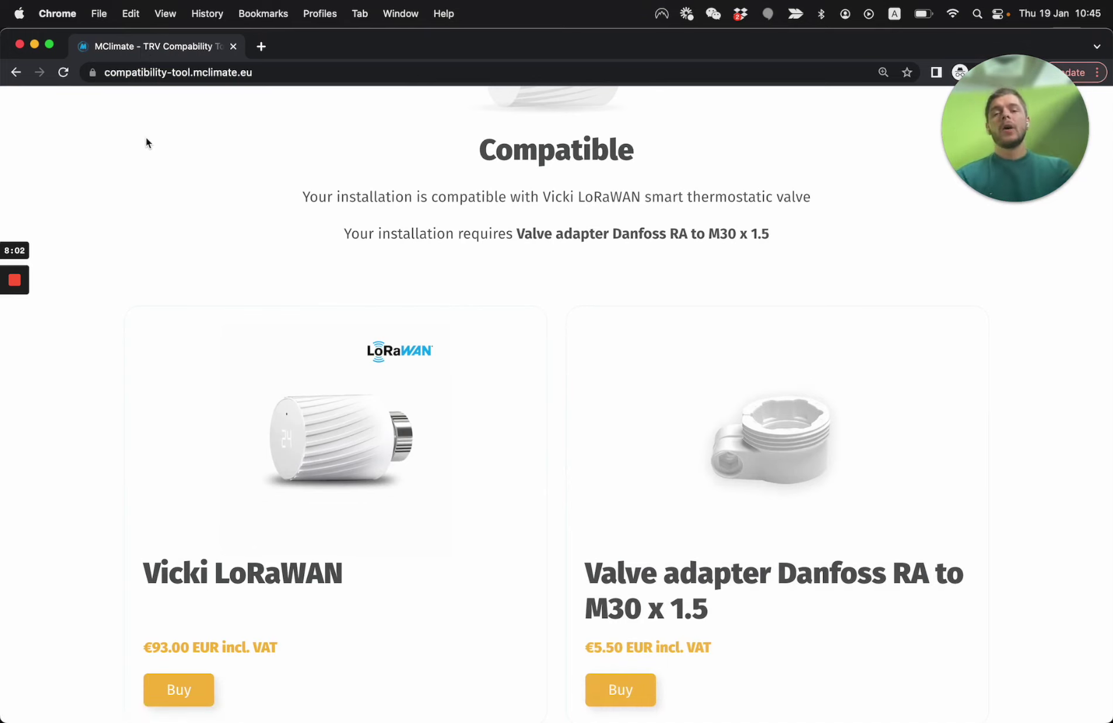
{"action": "scroll", "coordinate": [146, 142], "scroll_direction": "down", "scroll_amount": 10}
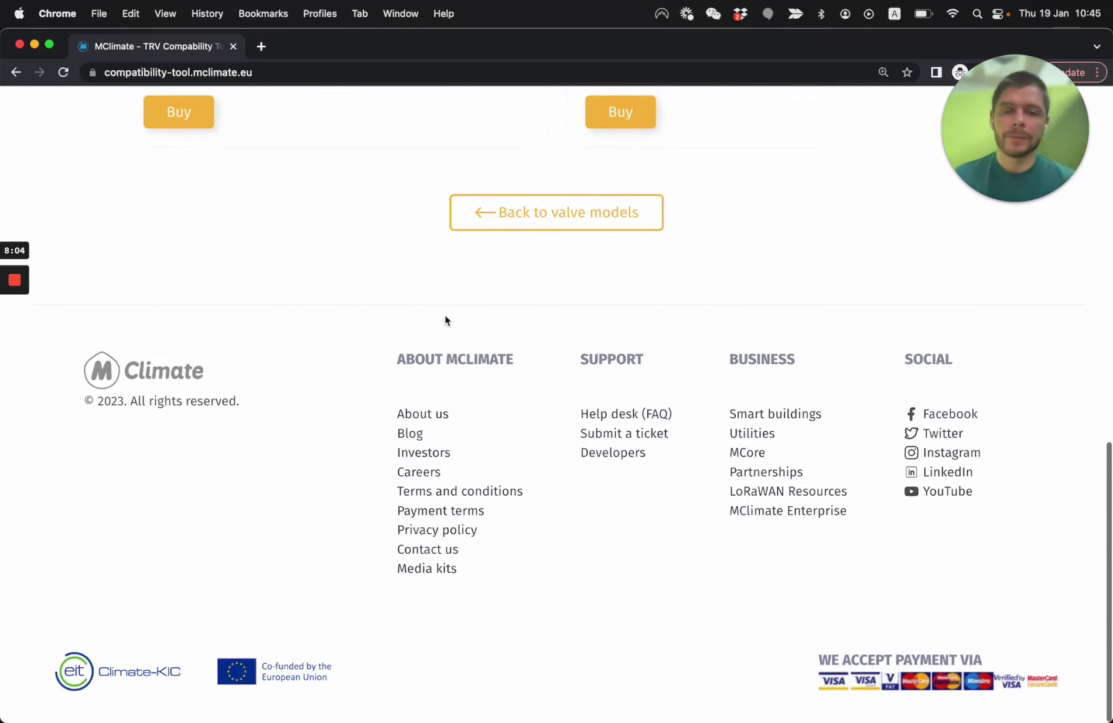
{"action": "scroll", "coordinate": [360, 293], "scroll_direction": "up", "scroll_amount": 15}
{"action": "scroll", "coordinate": [361, 293], "scroll_direction": "left", "scroll_amount": 5}
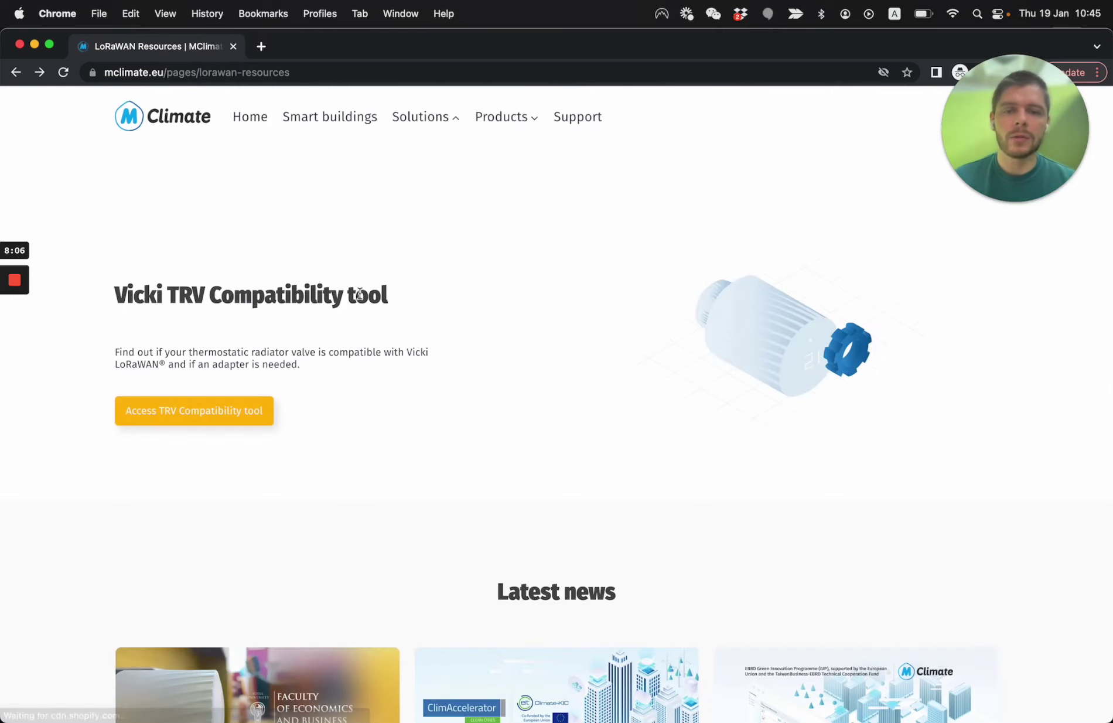